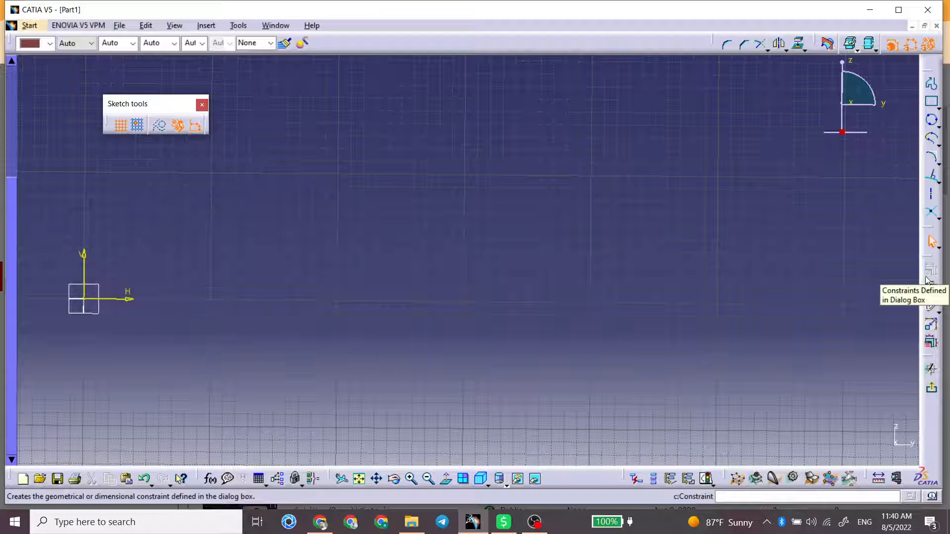
# Step: Sketch a rectangle about 71 mm wide and 47 mm high, clear of the sketch origin on its positive H side
pyautogui.click(932, 102)
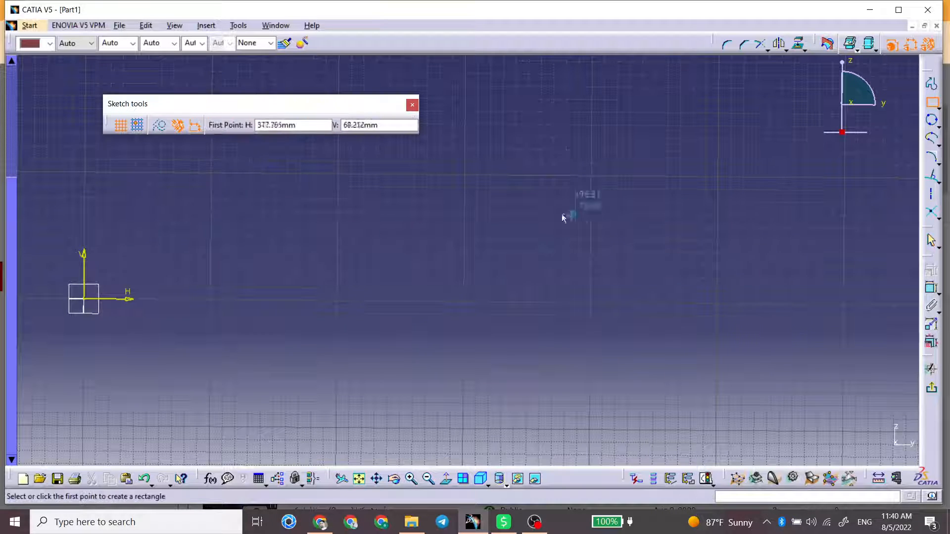
pyautogui.click(380, 202)
pyautogui.click(472, 263)
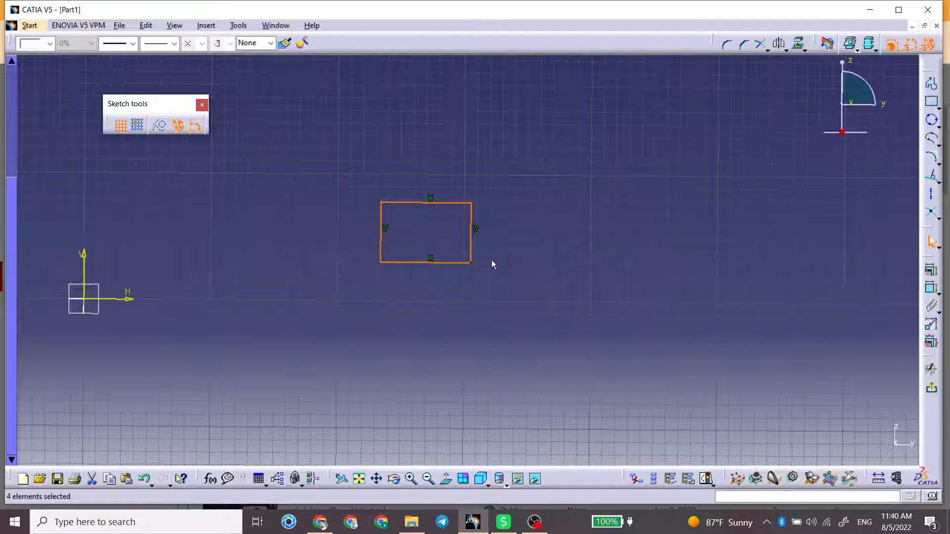
# Step: Draw a three-point circle beside the rectangle on the side away from the origin and resize it to about 36 mm diameter
pyautogui.click(931, 119)
pyautogui.click(596, 276)
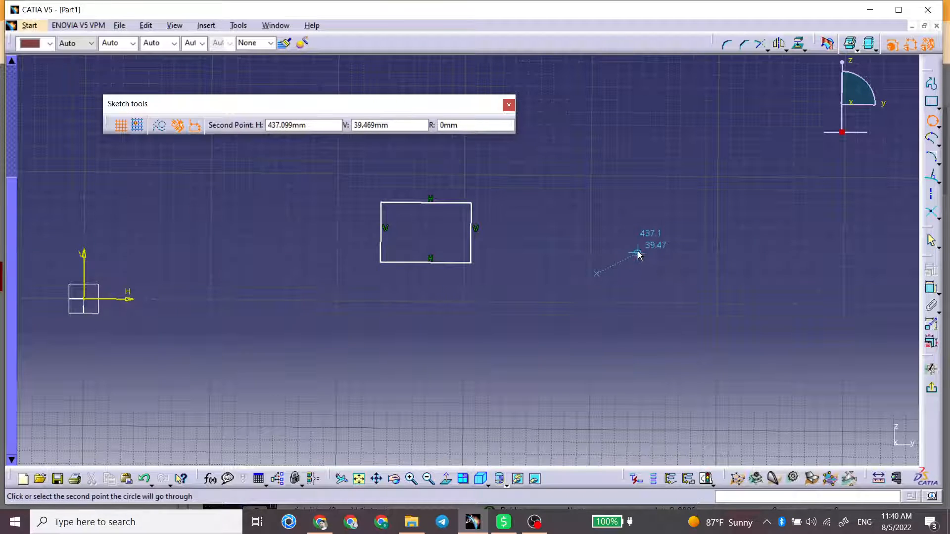
pyautogui.click(633, 259)
pyautogui.click(570, 229)
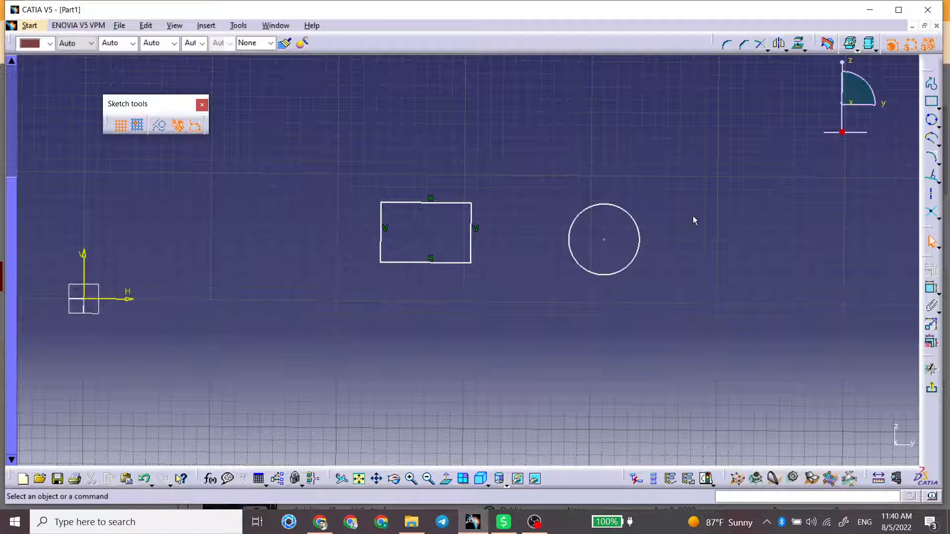
pyautogui.moveTo(615, 228); pyautogui.dragTo(588, 225)
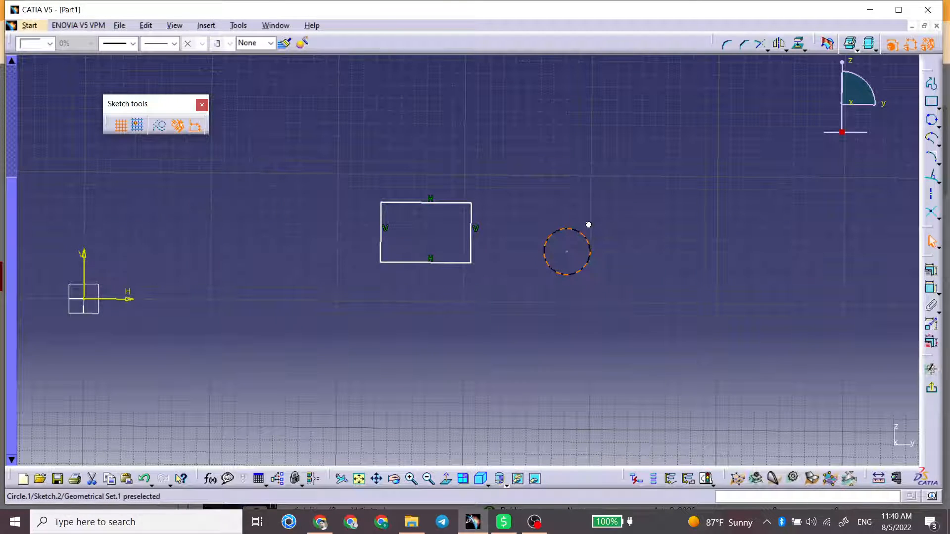
pyautogui.click(499, 243)
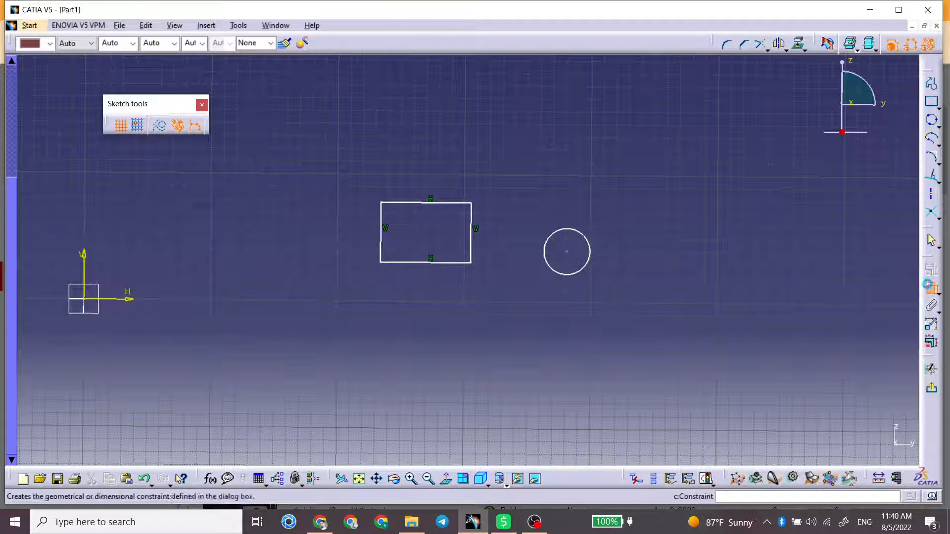
# Step: Dimension the circle's diameter and set it to 40 mm
pyautogui.click(931, 288)
pyautogui.click(591, 239)
pyautogui.click(610, 215)
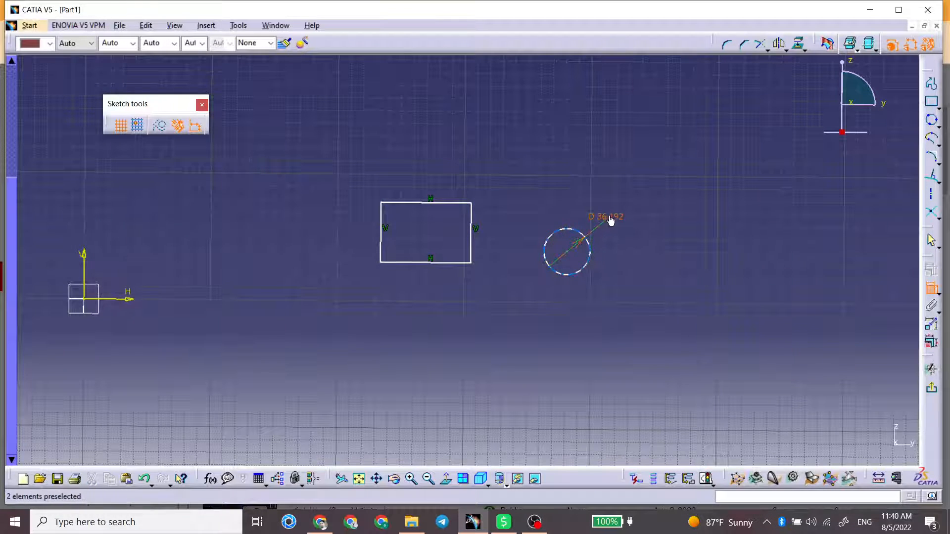
pyautogui.doubleClick(609, 215)
pyautogui.write('40')
pyautogui.press('Return')
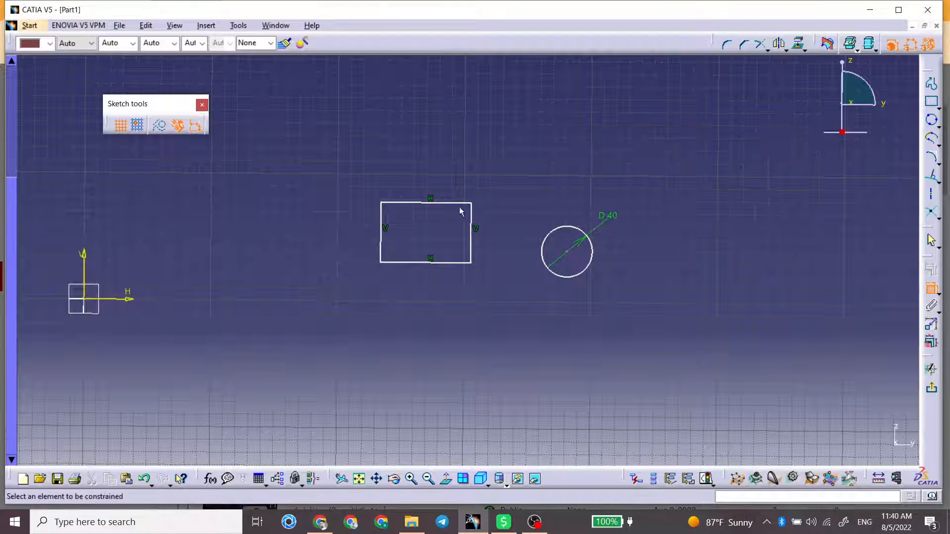
# Step: Dimension the rectangle's upper edge and right edge, setting the width to 80 mm and the height to 40 mm
pyautogui.click(455, 203)
pyautogui.click(454, 173)
pyautogui.doubleClick(454, 174)
pyautogui.write('80')
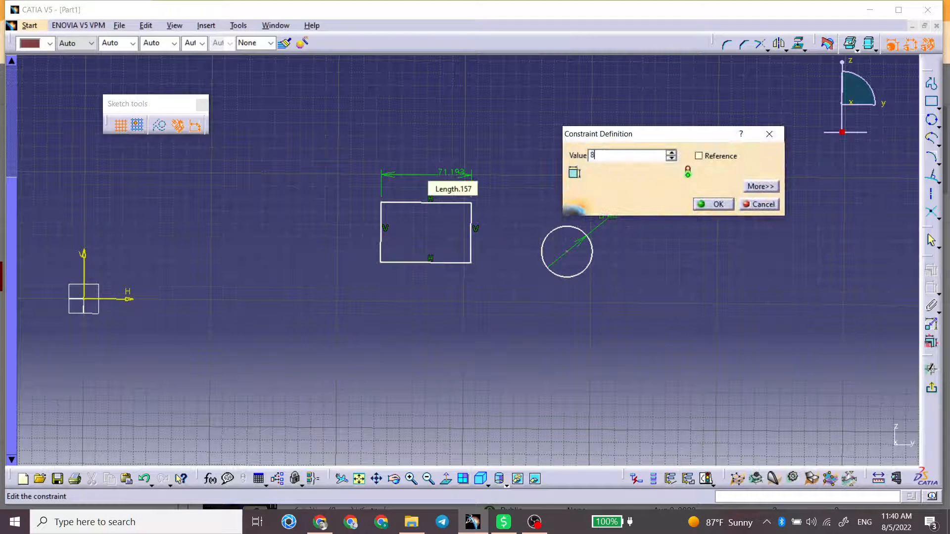
pyautogui.press('Return')
pyautogui.click(487, 228)
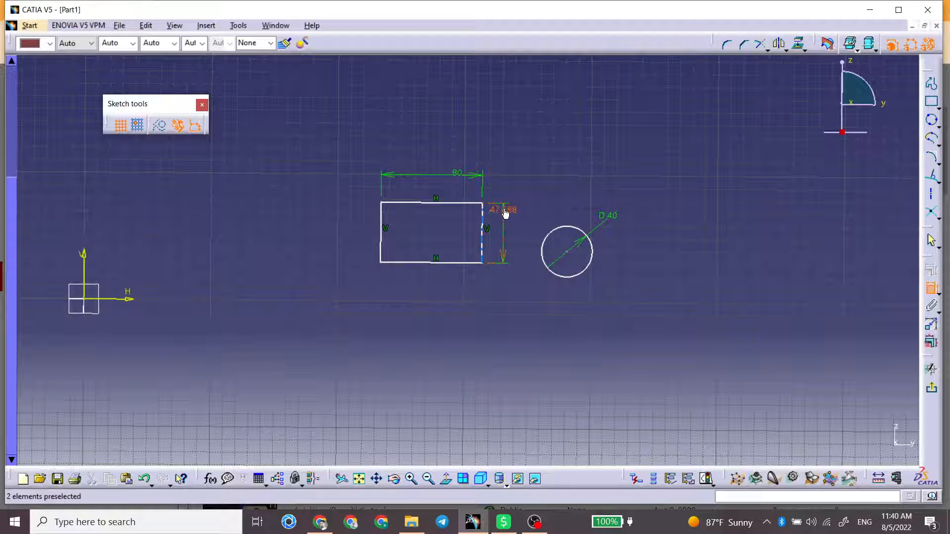
pyautogui.click(501, 212)
pyautogui.doubleClick(501, 211)
pyautogui.write('40')
pyautogui.press('Return')
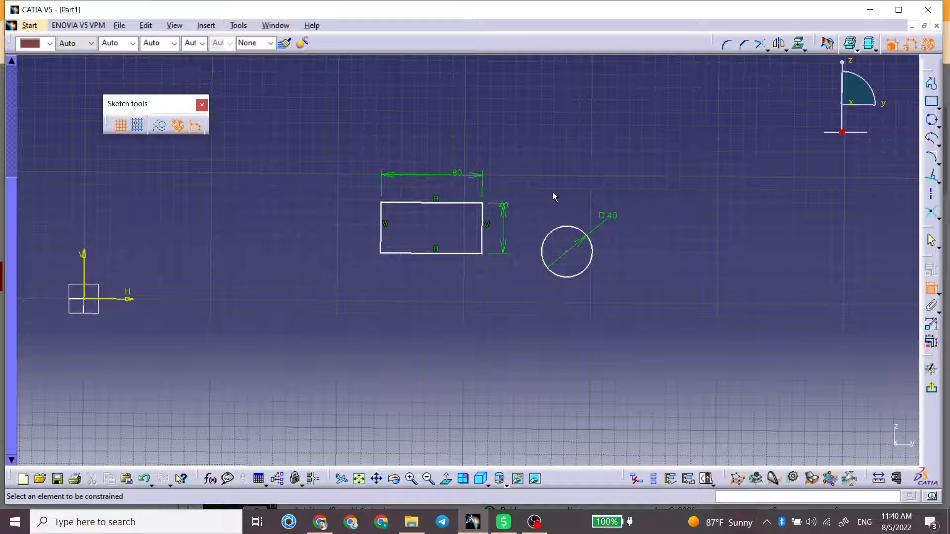
# Step: Examine which constraint types are available for the circle in the constraint definition, without adding any
pyautogui.moveTo(536, 278)
pyautogui.mouseDown(button='middle')
pyautogui.moveTo(558, 206)
pyautogui.moveTo(563, 241)
pyautogui.mouseUp(button='middle')
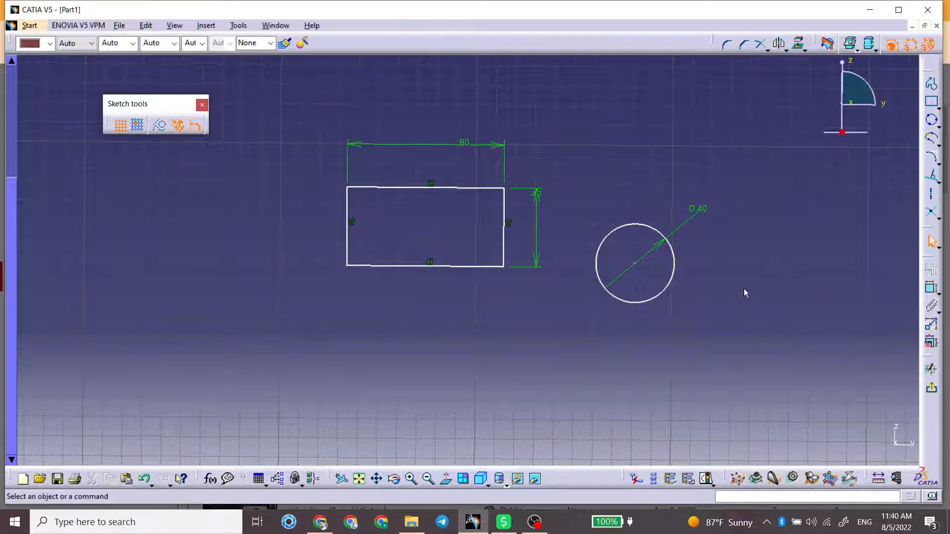
pyautogui.click(600, 249)
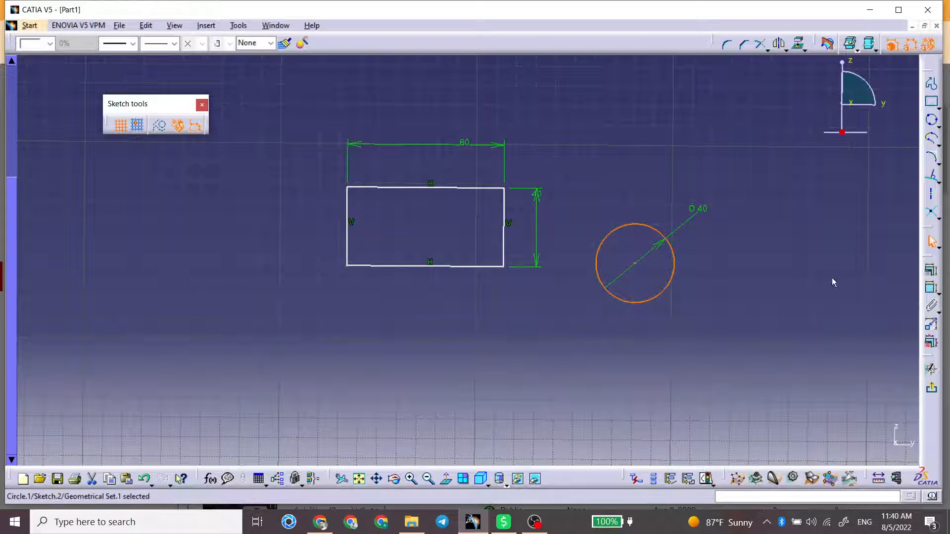
pyautogui.click(730, 273)
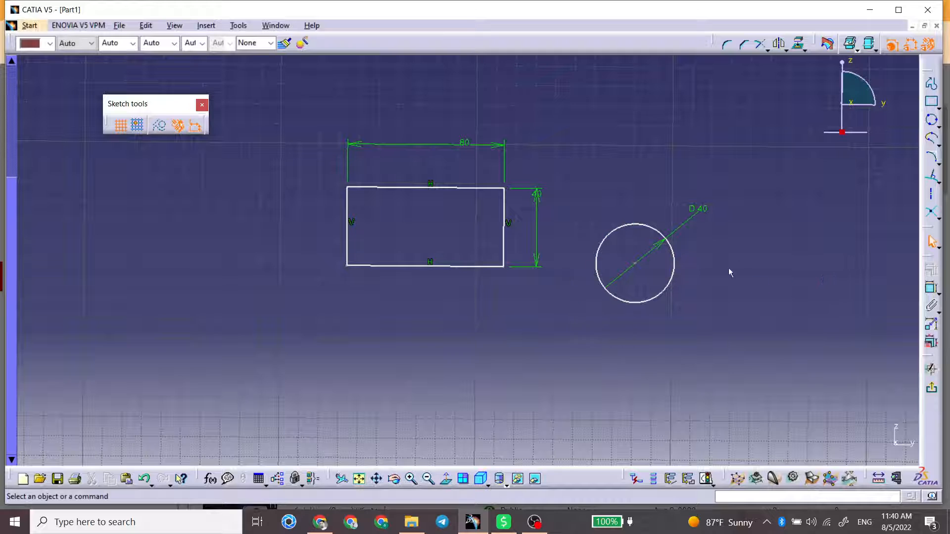
pyautogui.click(673, 246)
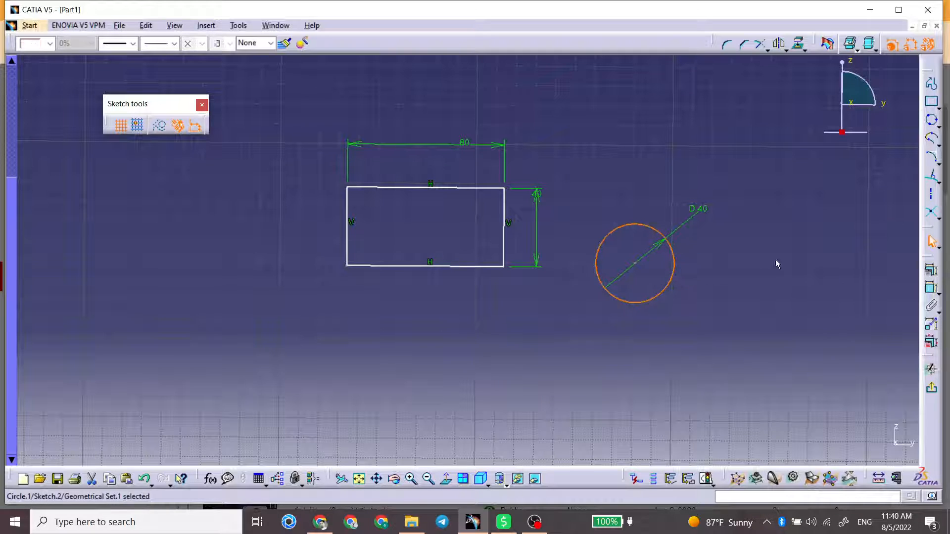
pyautogui.click(932, 272)
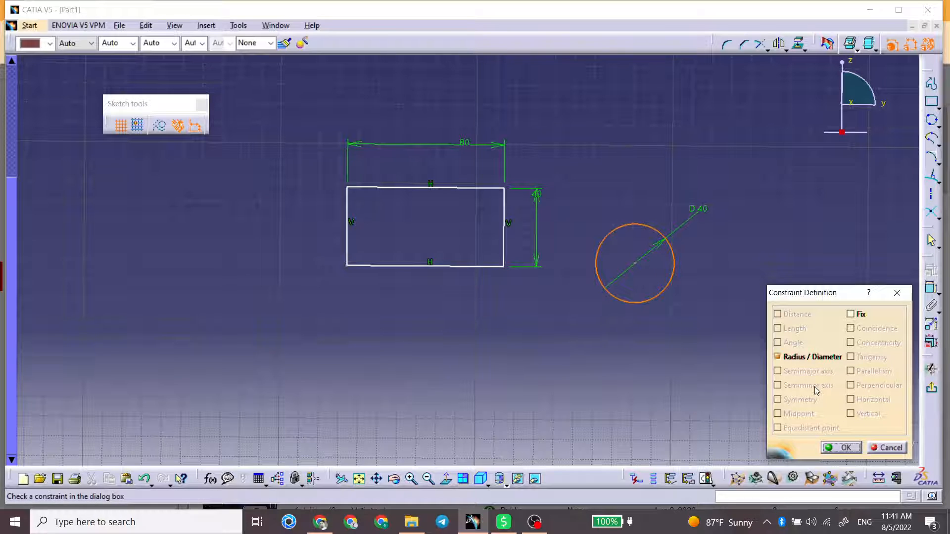
pyautogui.click(897, 293)
pyautogui.click(593, 218)
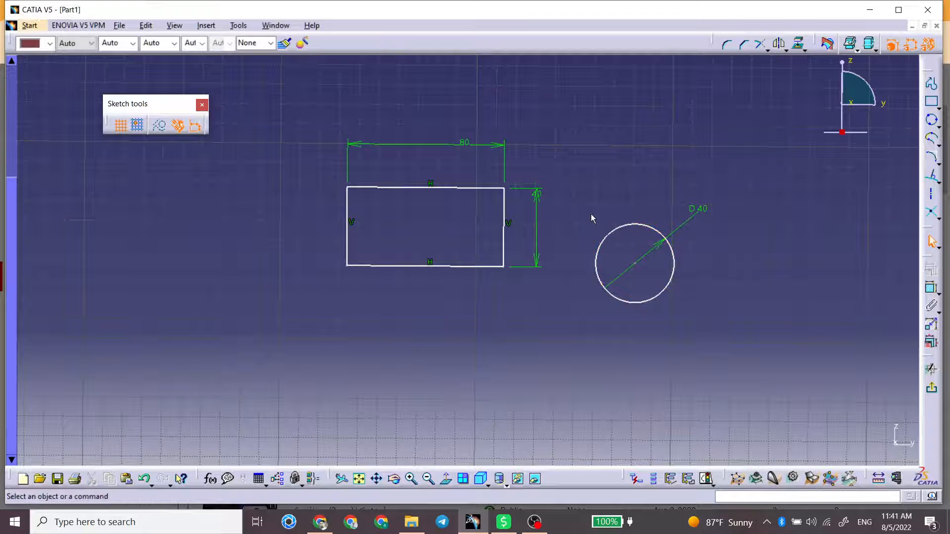
# Step: Try a Fix constraint on the circle's centre point and discard it
pyautogui.click(635, 263)
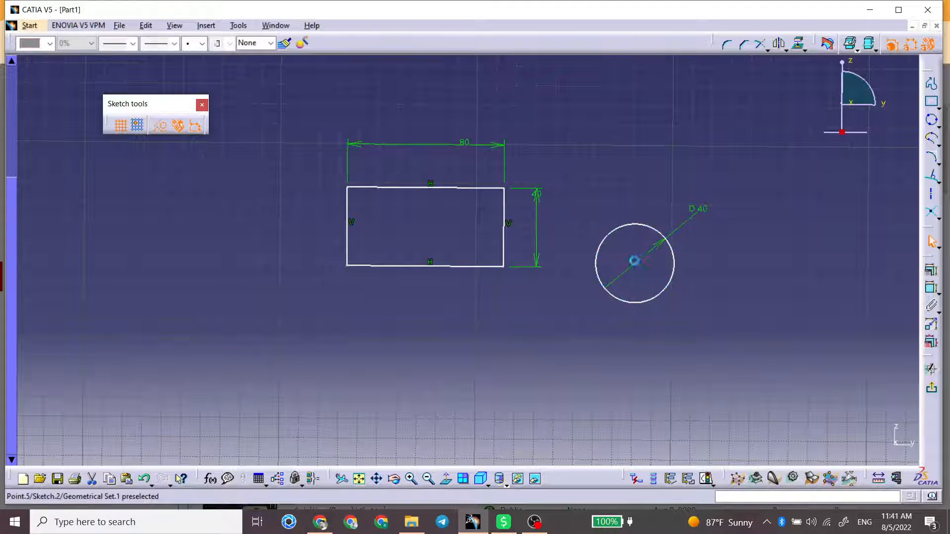
pyautogui.click(932, 269)
pyautogui.click(635, 263)
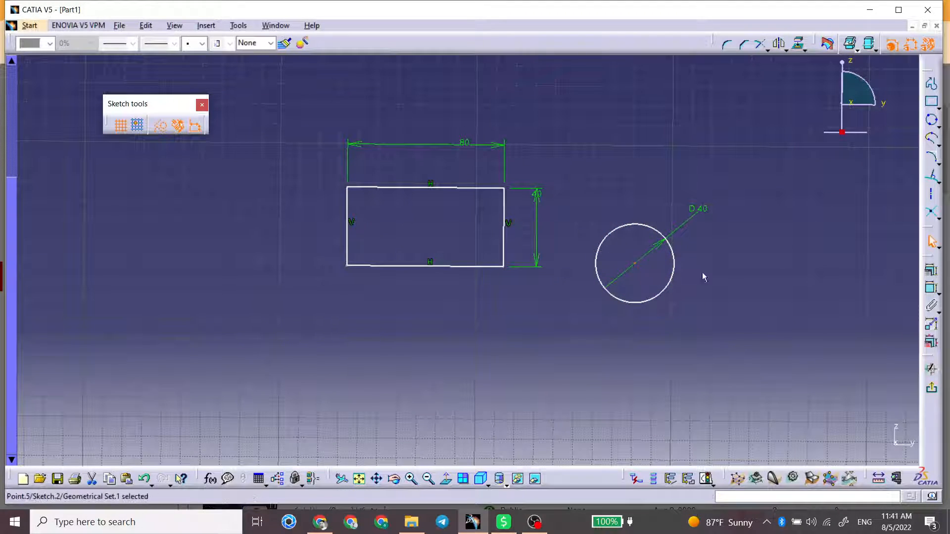
pyautogui.click(931, 270)
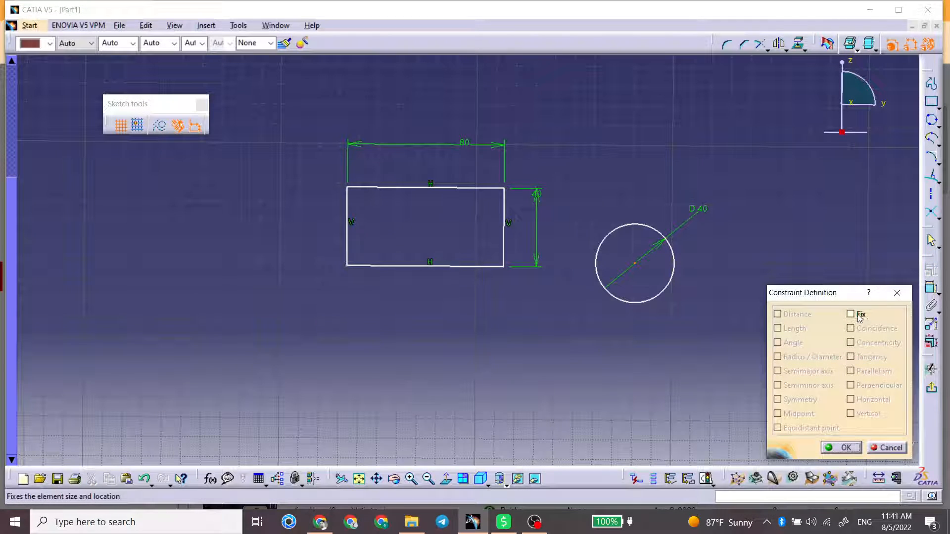
pyautogui.click(859, 313)
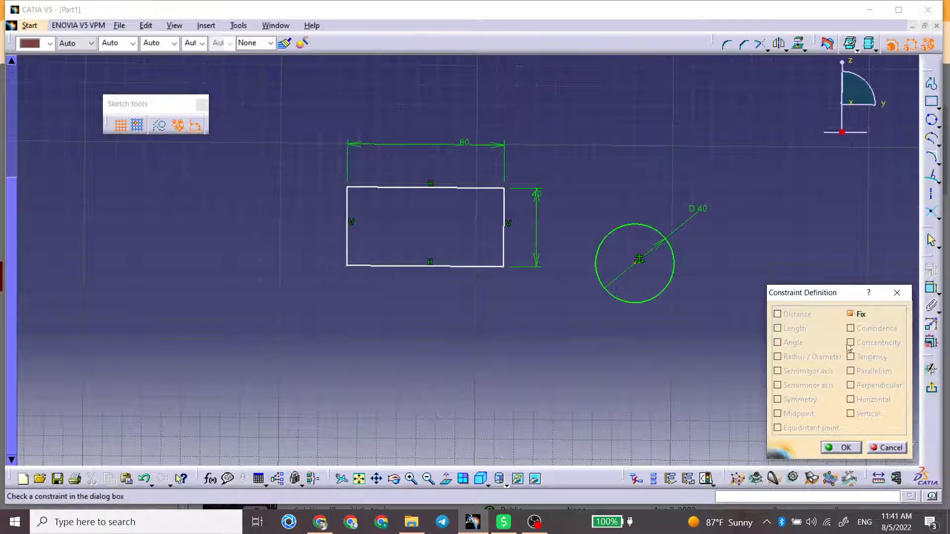
pyautogui.click(902, 448)
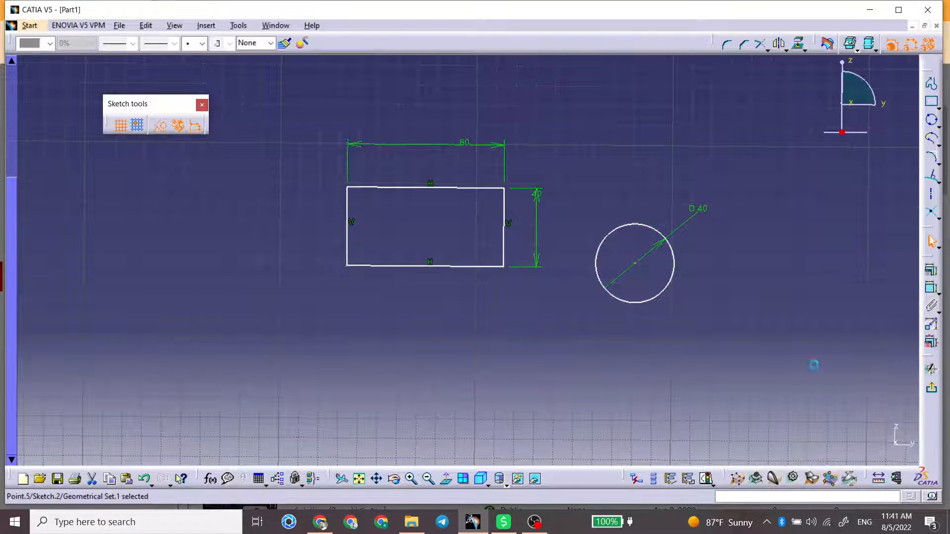
# Step: Apply a Fix constraint to the circle itself, undo it and clear the selection
pyautogui.click(674, 252)
pyautogui.click(930, 272)
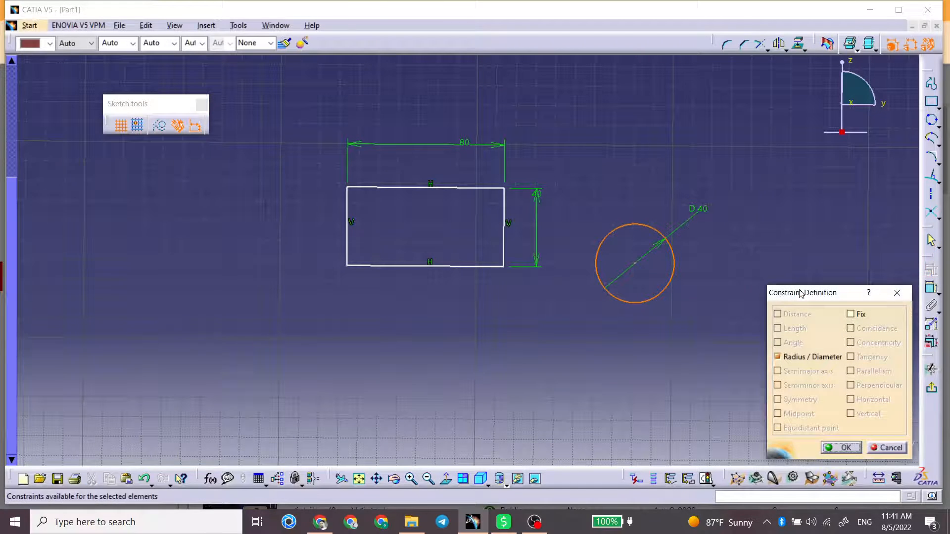
pyautogui.click(850, 313)
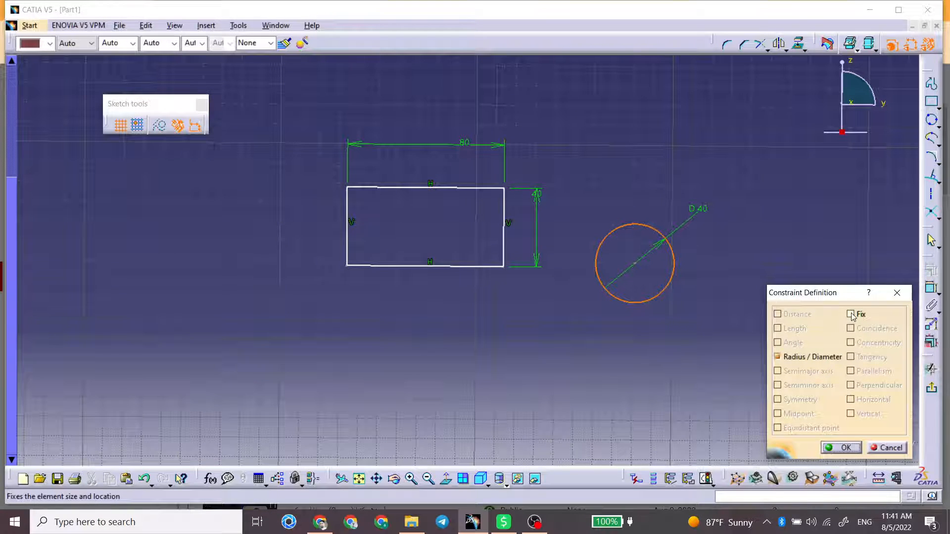
pyautogui.click(857, 450)
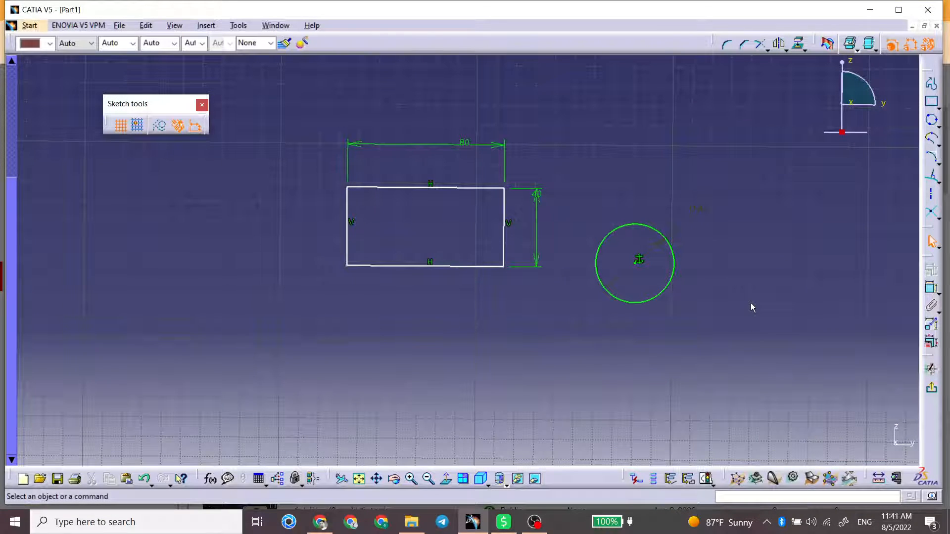
pyautogui.hotkey('ctrl', 'z')
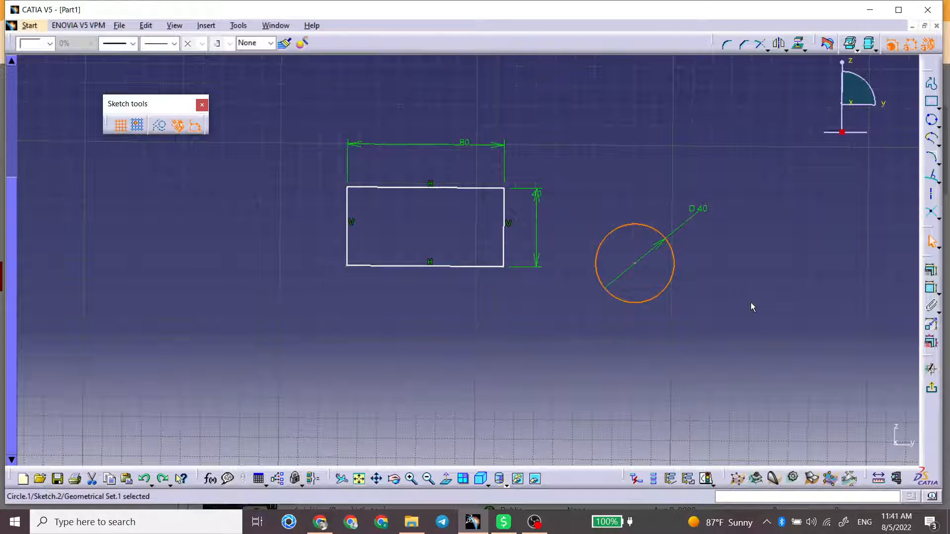
pyautogui.click(750, 302)
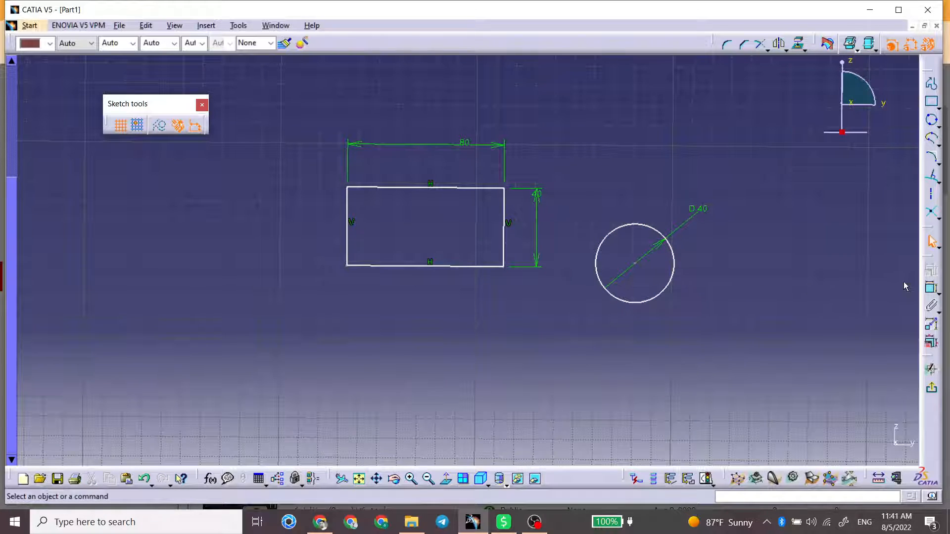
pyautogui.click(620, 228)
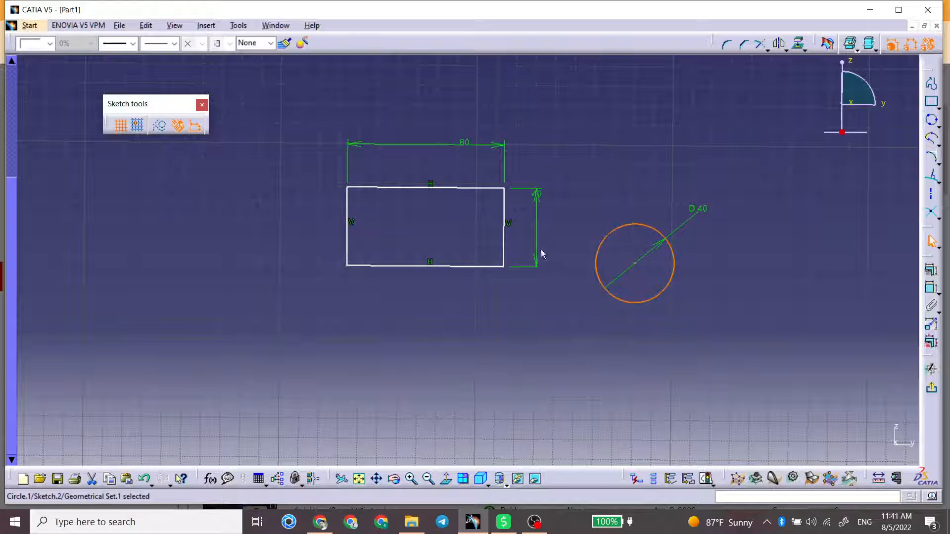
pyautogui.keyDown('ctrl'); pyautogui.click(504, 239); pyautogui.keyUp('ctrl')
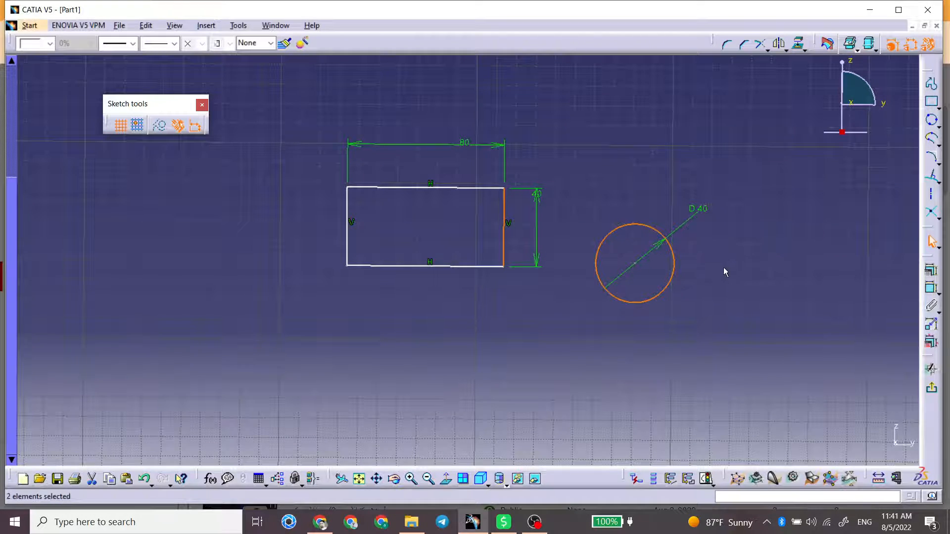
pyautogui.click(725, 272)
# Step: Add a Tangency constraint between the circle and the rectangle's right edge, and move the circle up level with the rectangle
pyautogui.click(611, 249)
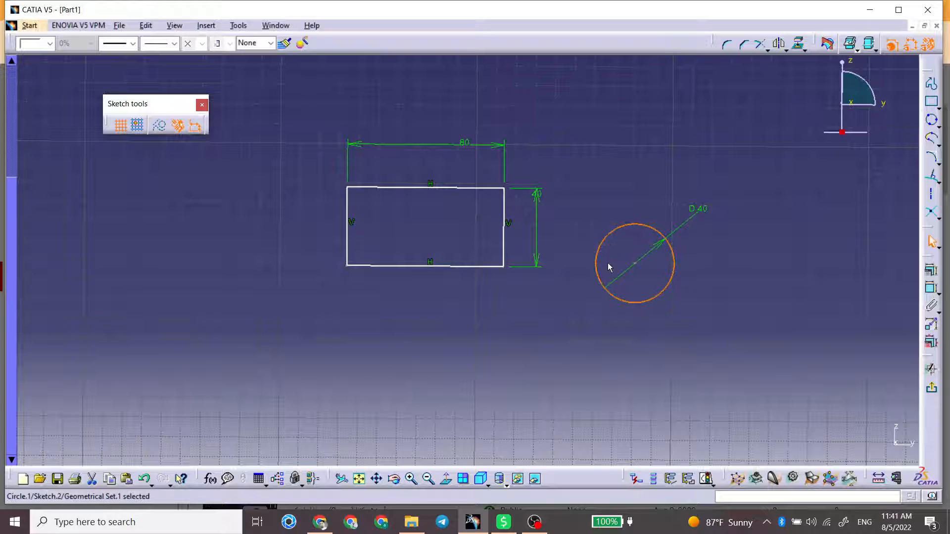
pyautogui.keyDown('ctrl'); pyautogui.click(505, 236); pyautogui.keyUp('ctrl')
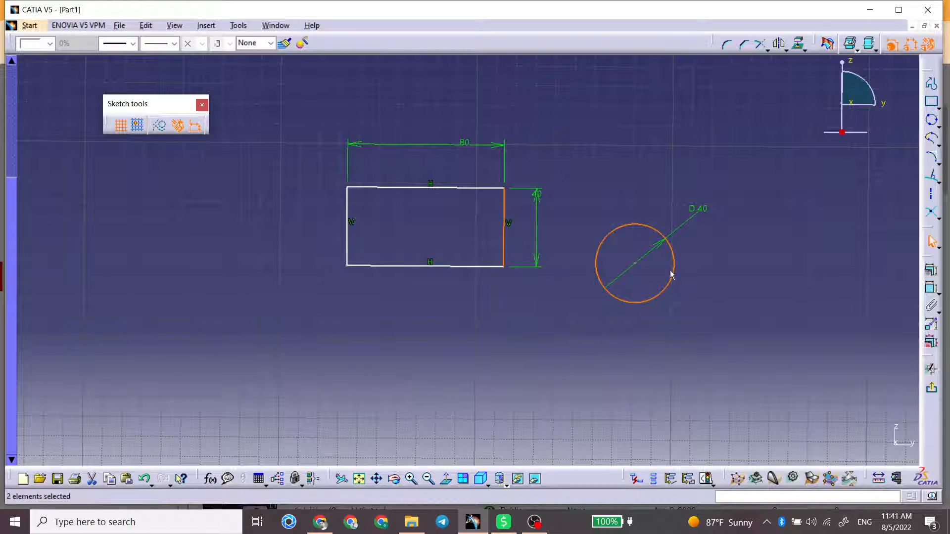
pyautogui.click(931, 269)
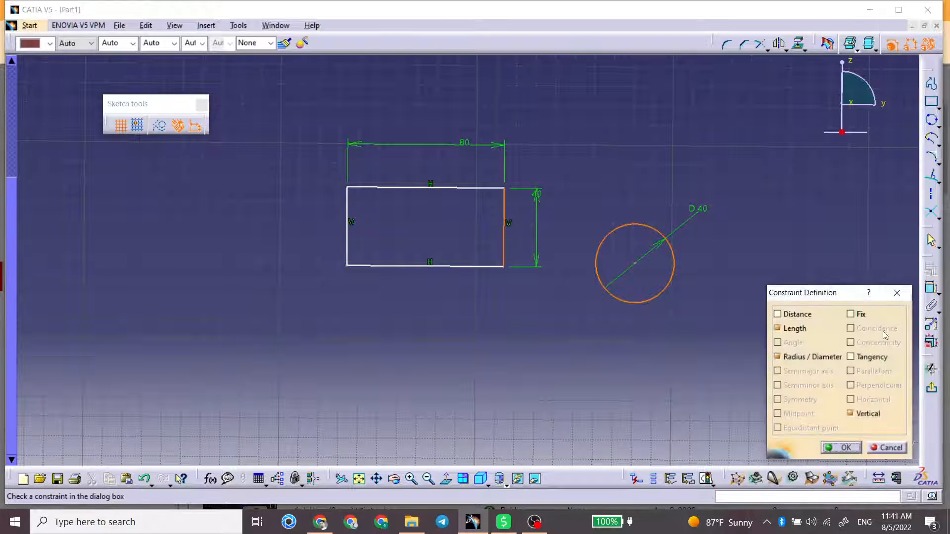
pyautogui.click(851, 357)
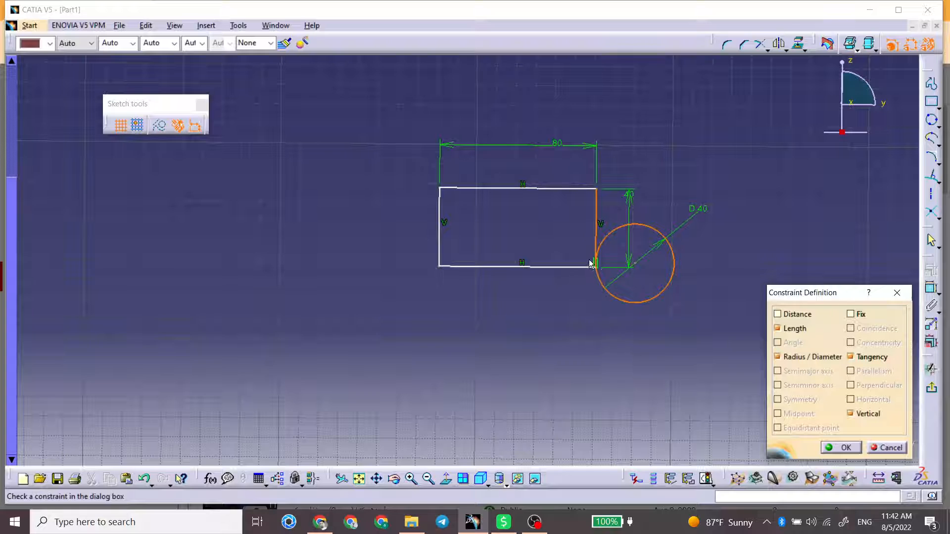
pyautogui.click(829, 447)
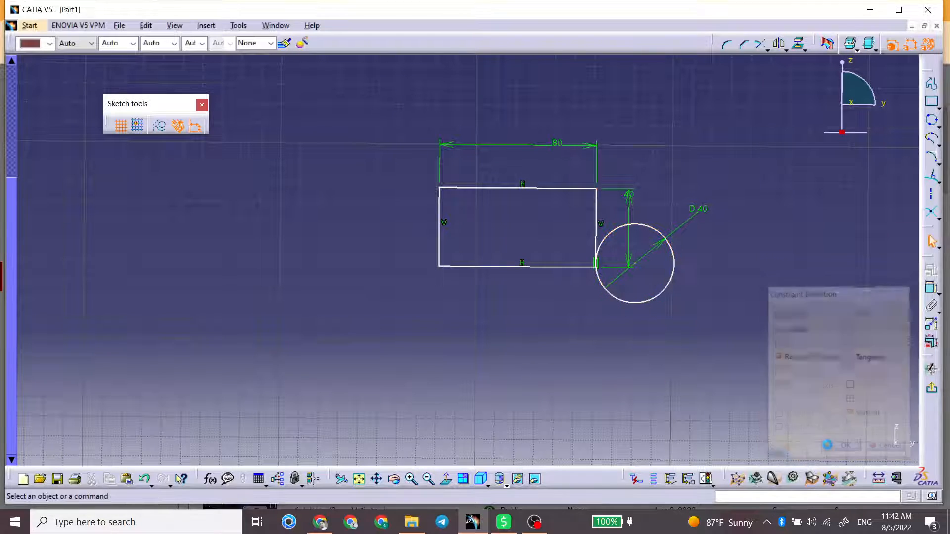
pyautogui.moveTo(636, 302); pyautogui.dragTo(625, 267)
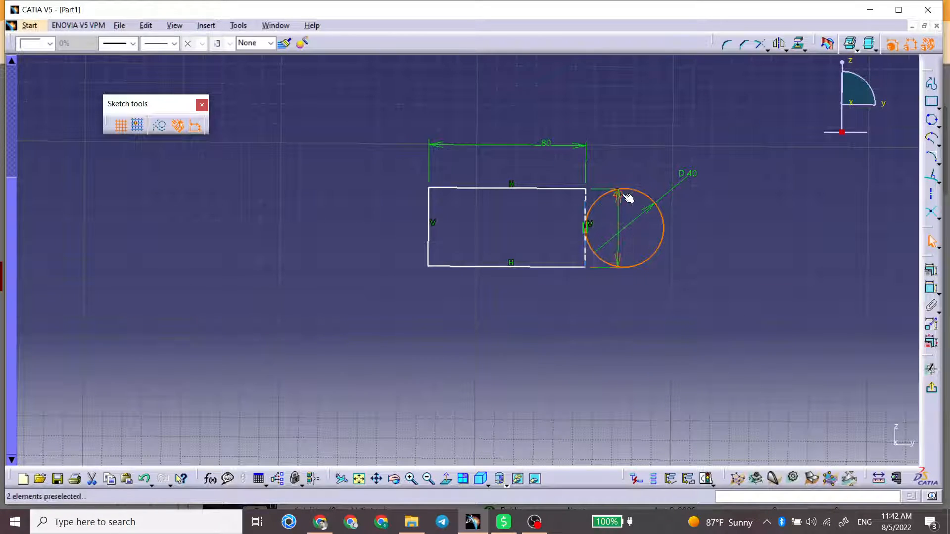
# Step: Add a Tangency constraint between the circle and the rectangle's bottom edge
pyautogui.click(745, 262)
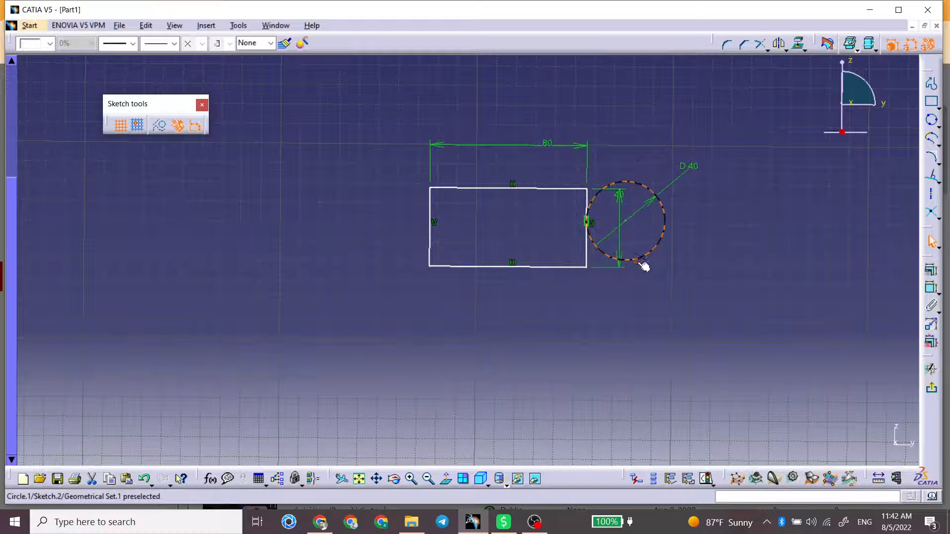
pyautogui.click(637, 261)
pyautogui.click(715, 270)
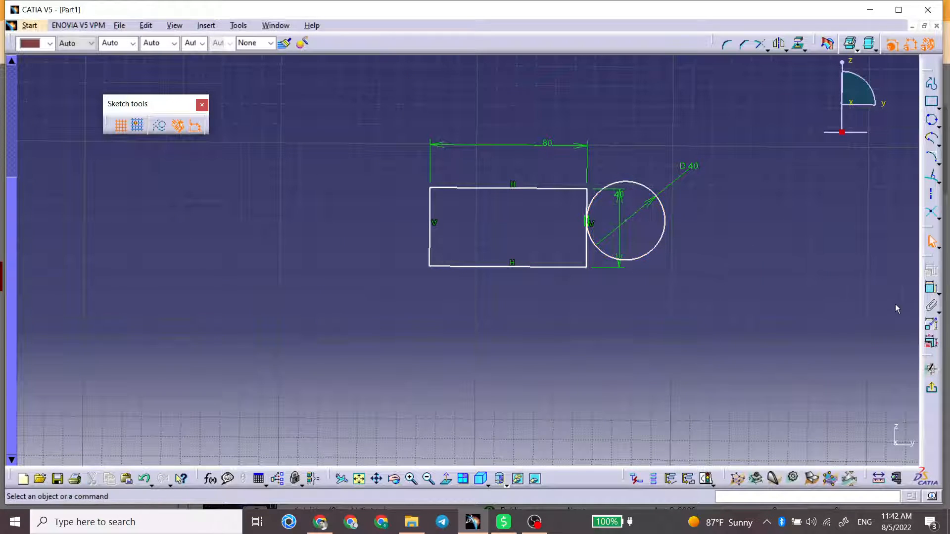
pyautogui.click(660, 266)
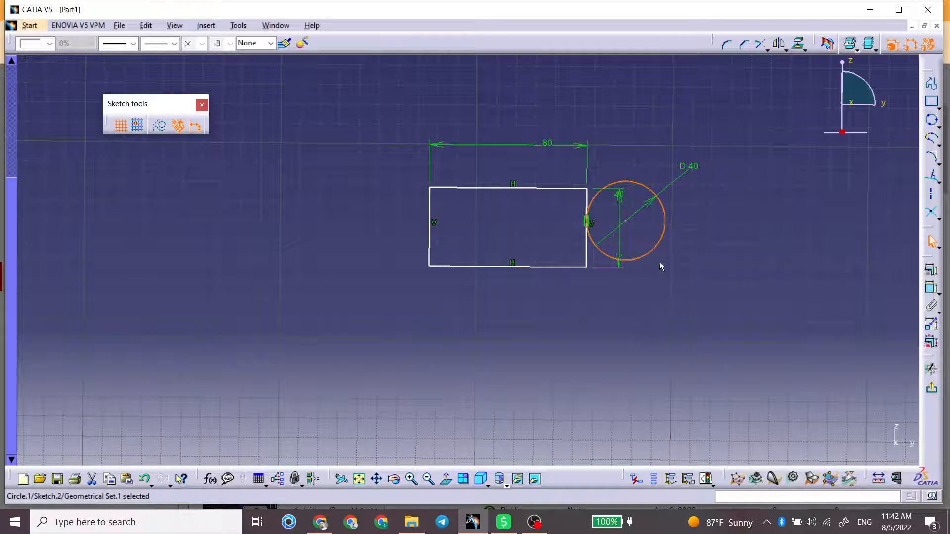
pyautogui.keyDown('ctrl'); pyautogui.click(571, 273); pyautogui.keyUp('ctrl')
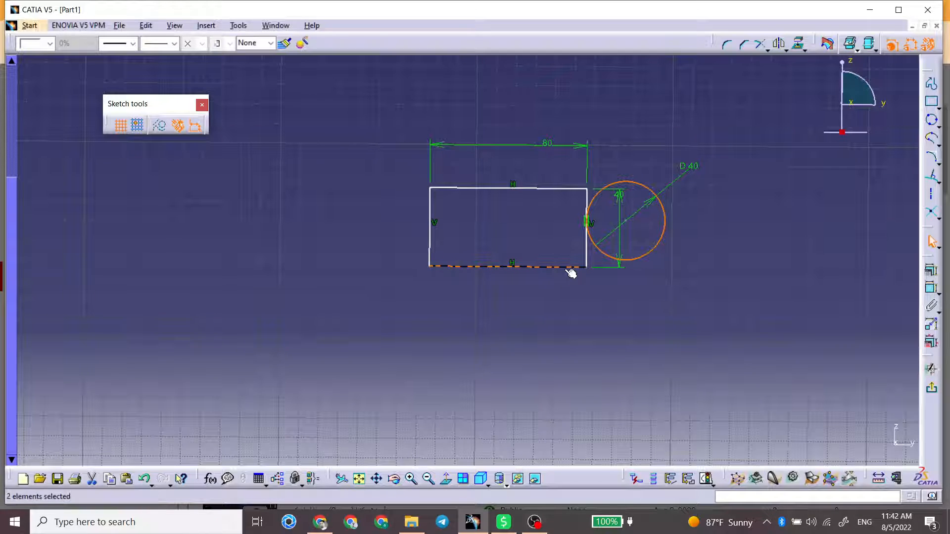
pyautogui.click(930, 273)
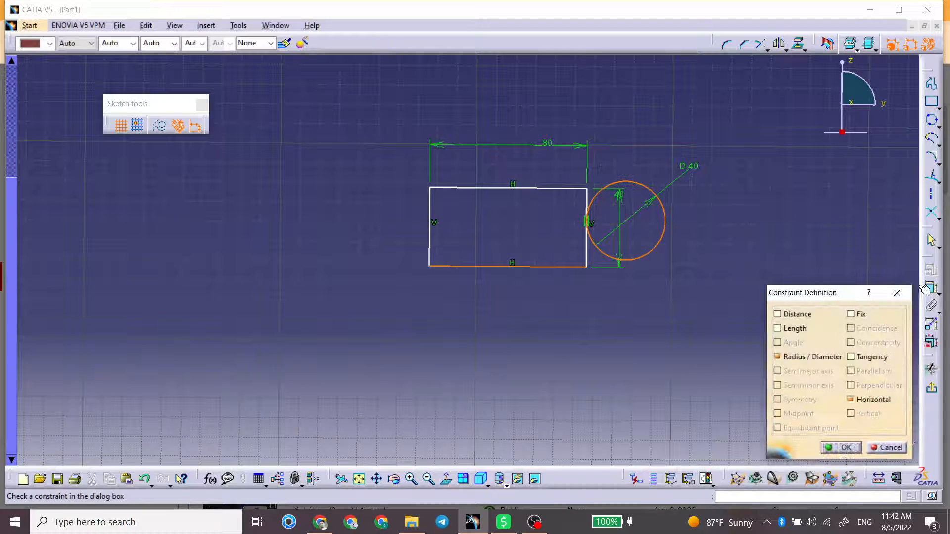
pyautogui.click(871, 357)
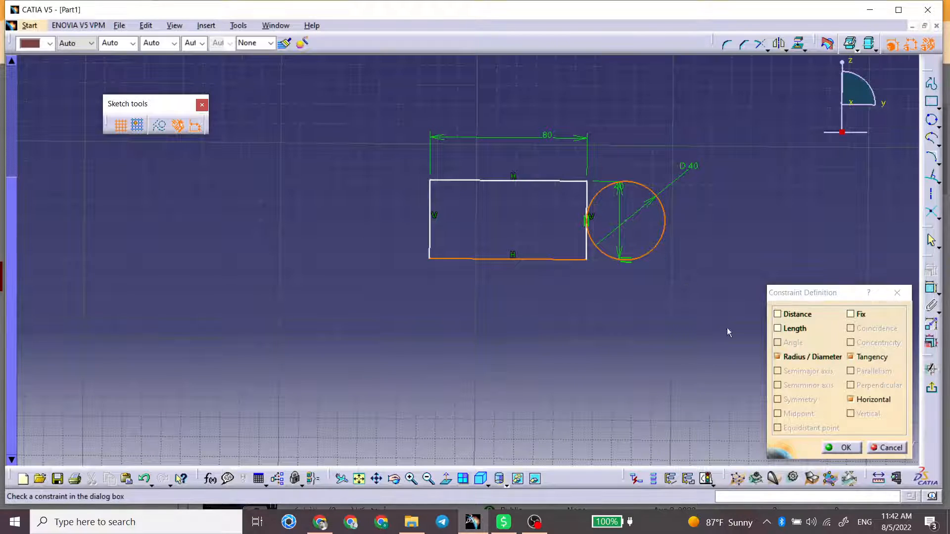
pyautogui.click(841, 448)
# Step: Move the circle and the rectangle around the sketch to test both Tangency constraints
pyautogui.moveTo(567, 259)
pyautogui.mouseDown()
pyautogui.moveTo(562, 208)
pyautogui.moveTo(581, 237)
pyautogui.mouseUp()
pyautogui.click(595, 228)
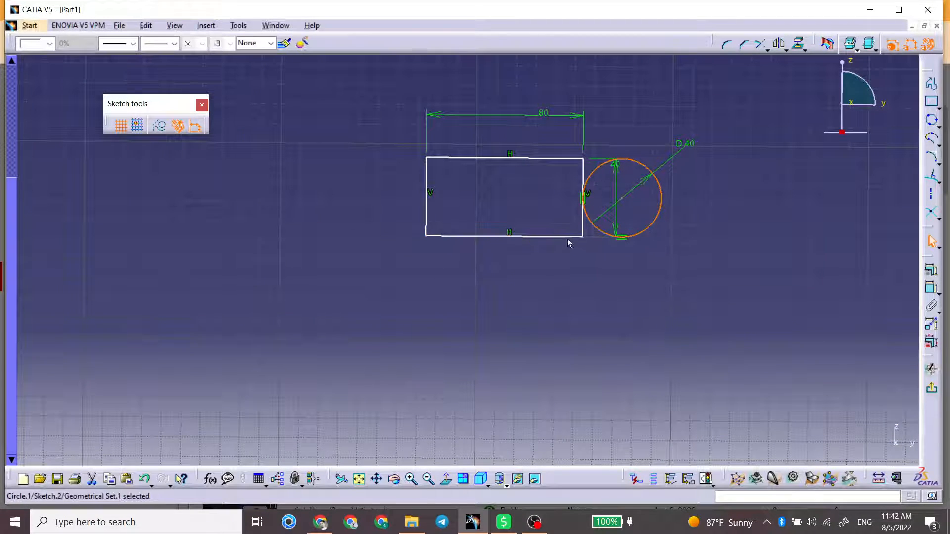
pyautogui.click(569, 238)
pyautogui.moveTo(567, 231)
pyautogui.mouseDown(button='middle')
pyautogui.moveTo(527, 266)
pyautogui.moveTo(524, 325)
pyautogui.moveTo(633, 316)
pyautogui.mouseUp(button='middle')
pyautogui.click(521, 273)
pyautogui.moveTo(597, 264)
pyautogui.mouseDown()
pyautogui.moveTo(663, 287)
pyautogui.moveTo(356, 295)
pyautogui.moveTo(477, 291)
pyautogui.mouseUp()
pyautogui.moveTo(477, 290)
pyautogui.mouseDown(button='middle')
pyautogui.moveTo(479, 254)
pyautogui.moveTo(553, 194)
pyautogui.mouseUp(button='middle')
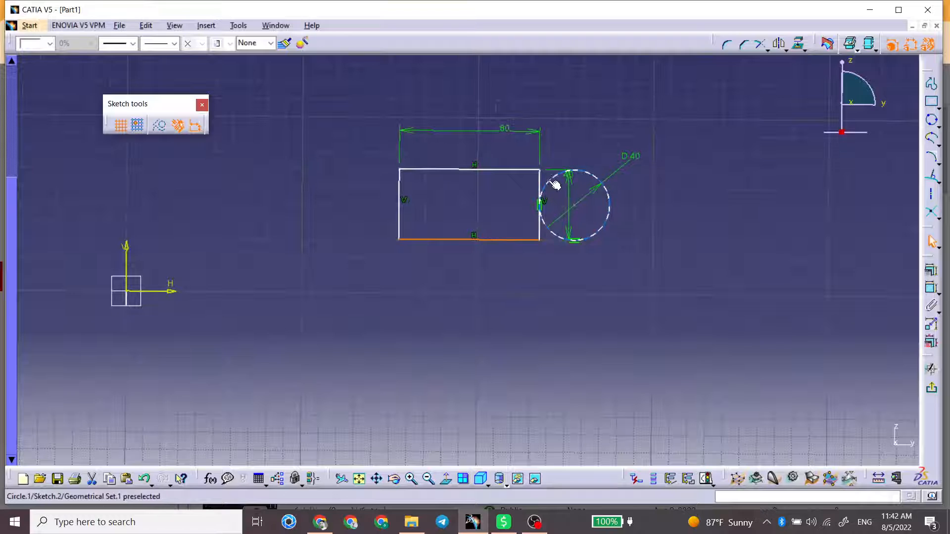
pyautogui.moveTo(551, 180); pyautogui.dragTo(528, 185)
pyautogui.click(539, 168)
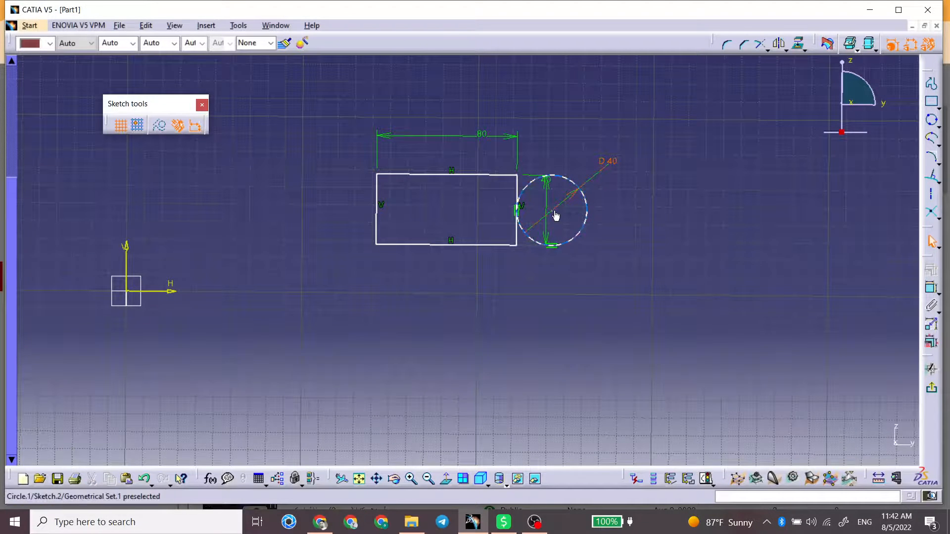
# Step: Delete both Tangency constraints and move the circle clear of the rectangle on its right side
pyautogui.click(554, 245)
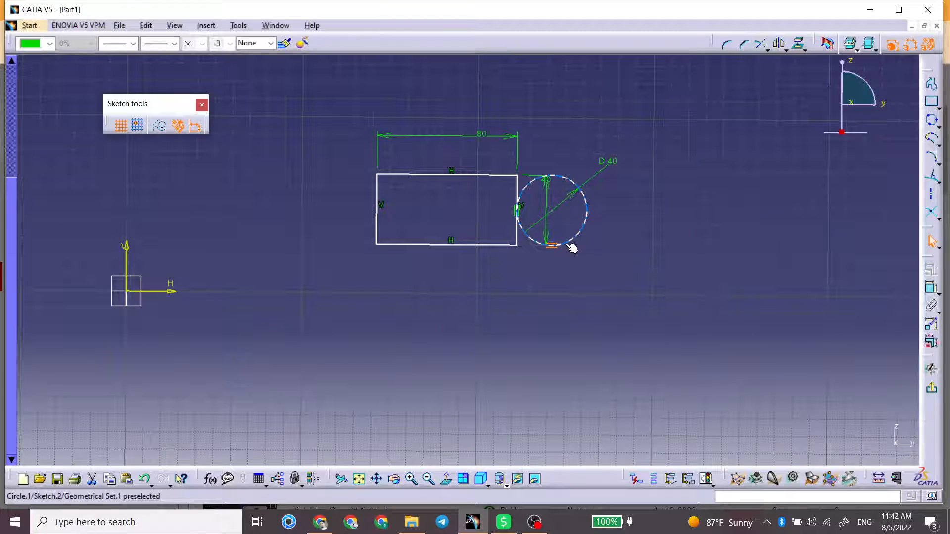
pyautogui.click(591, 249)
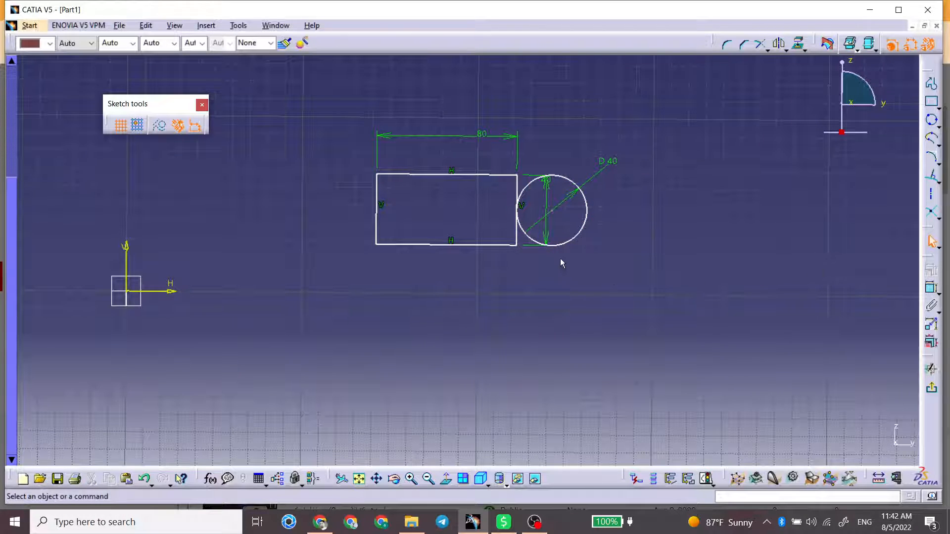
pyautogui.moveTo(569, 241); pyautogui.dragTo(686, 246)
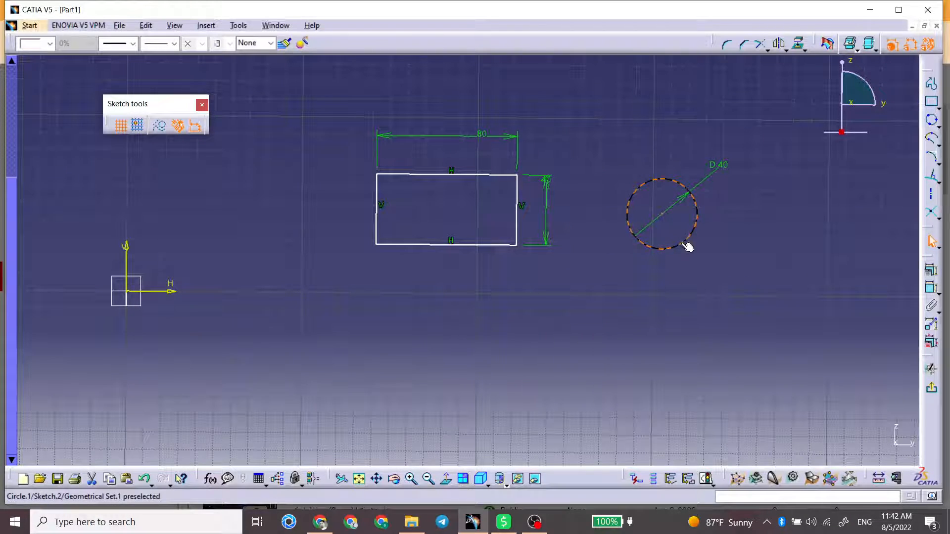
# Step: Add a Coincidence constraint between the circle's centre point and the rectangle's lower-right corner, and move the joined shapes down and left
pyautogui.click(665, 217)
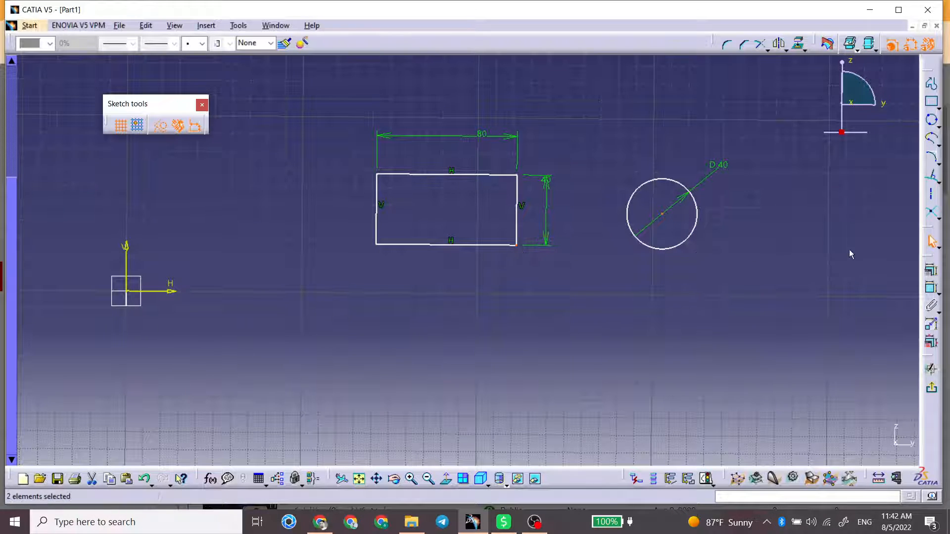
pyautogui.click(931, 270)
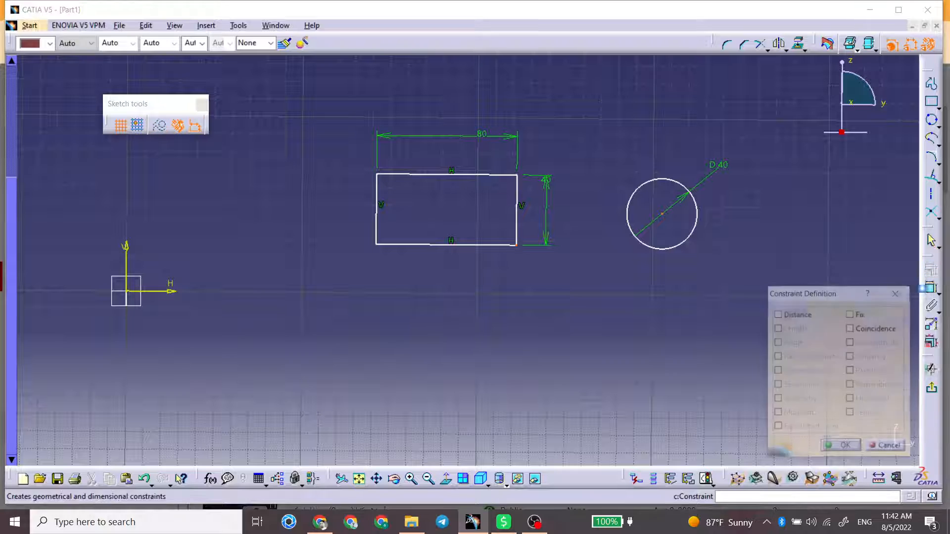
pyautogui.click(863, 329)
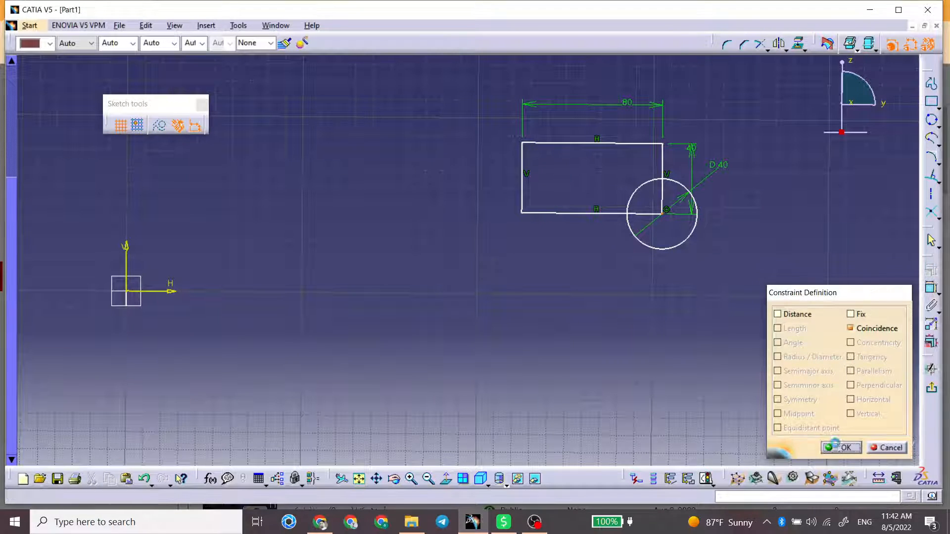
pyautogui.click(841, 448)
pyautogui.moveTo(607, 214); pyautogui.dragTo(563, 241)
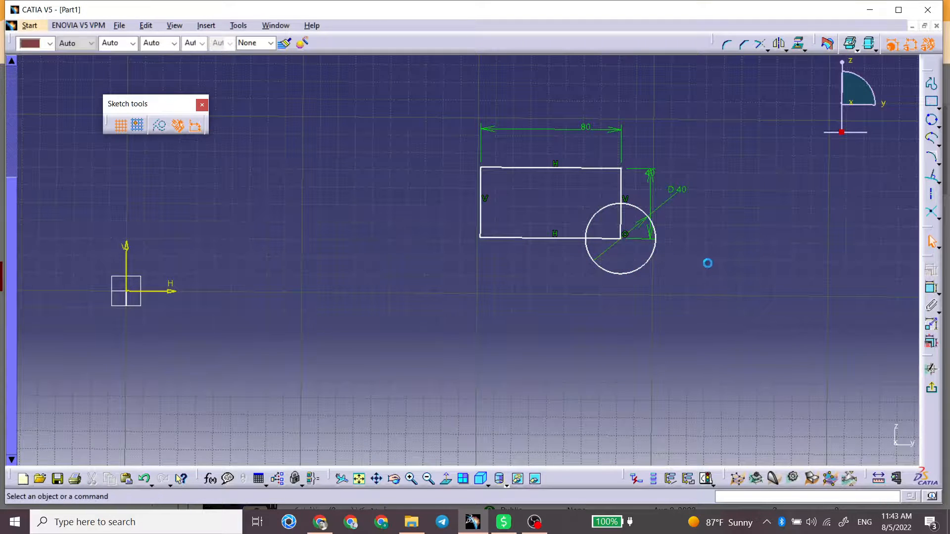
# Step: Delete the Coincidence constraint at the rectangle's corner and move the circle away to the right of the rectangle
pyautogui.moveTo(664, 203); pyautogui.dragTo(776, 198)
pyautogui.click(626, 234)
pyautogui.press('Delete')
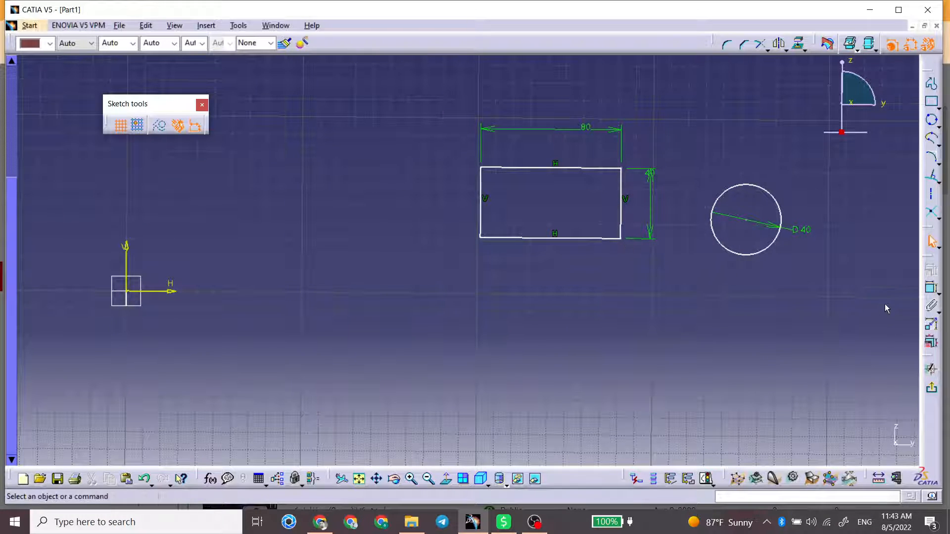
# Step: Add a Concentricity constraint between the circle and the rectangle's lower-right corner point
pyautogui.click(768, 250)
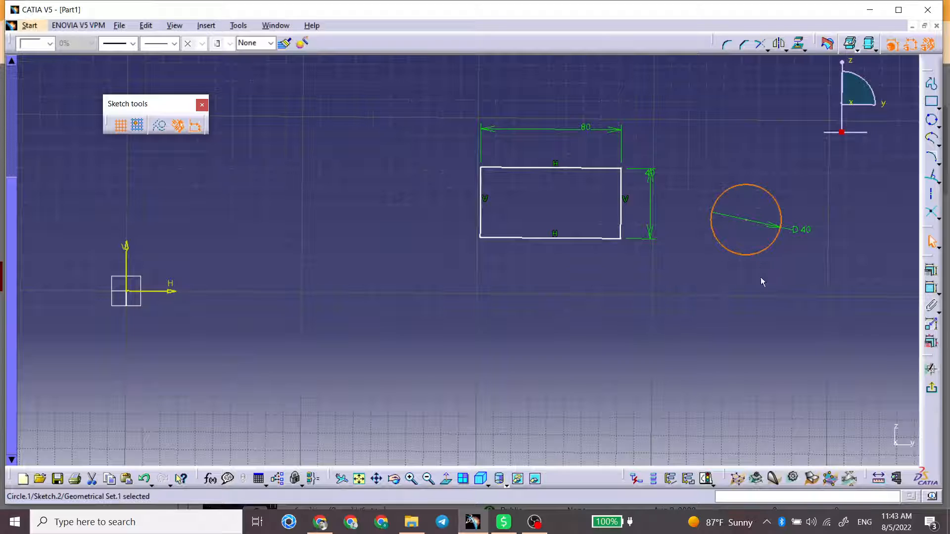
pyautogui.keyDown('ctrl'); pyautogui.click(621, 239); pyautogui.keyUp('ctrl')
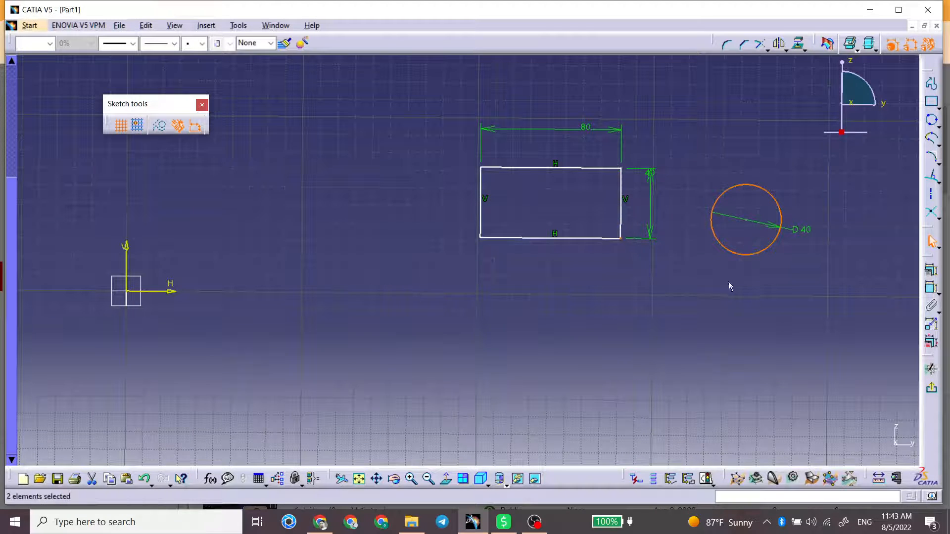
pyautogui.click(931, 269)
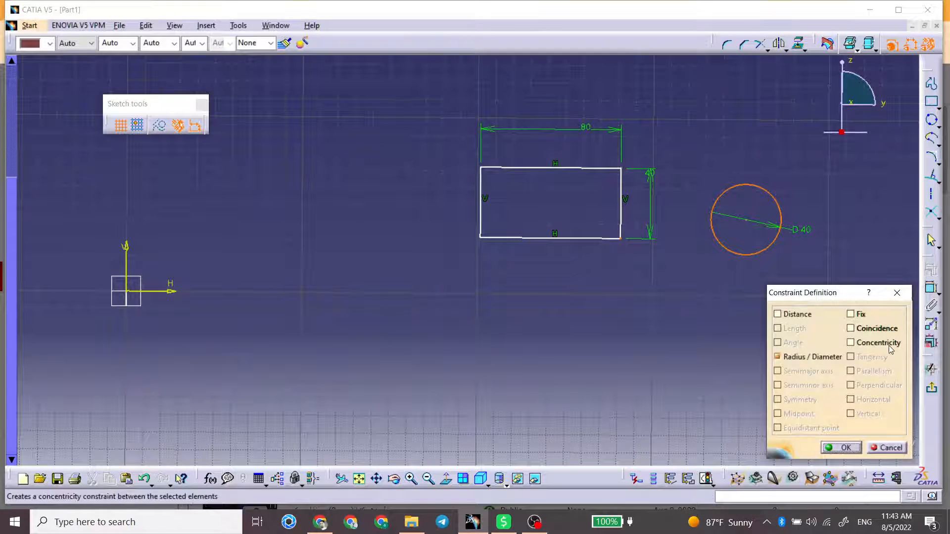
pyautogui.click(889, 347)
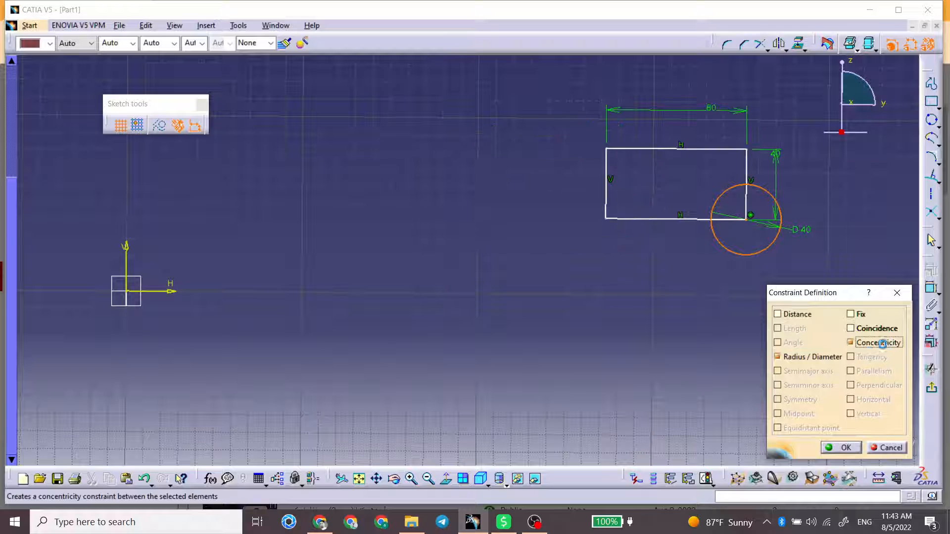
pyautogui.click(836, 451)
# Step: Try moving the circle together with the attached rectangle and undo the move
pyautogui.moveTo(745, 255); pyautogui.dragTo(650, 286)
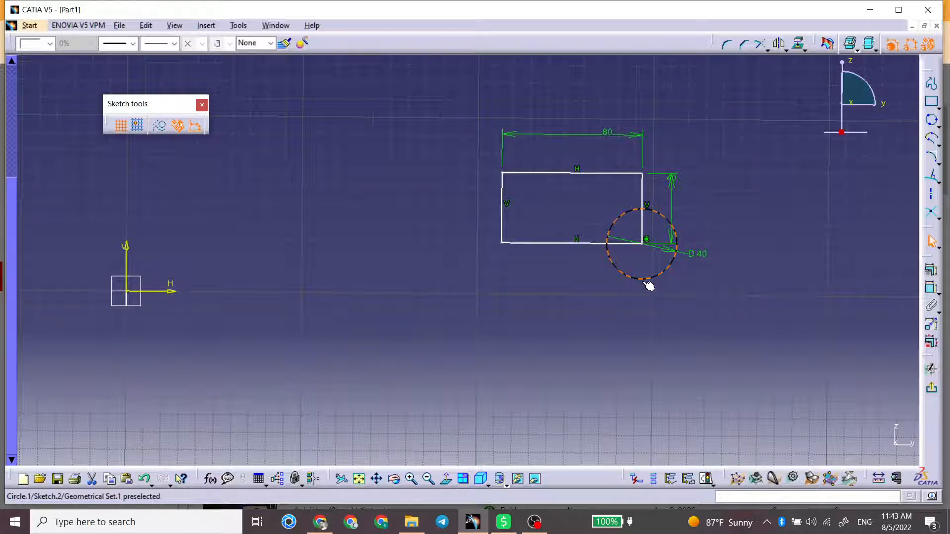
pyautogui.click(653, 242)
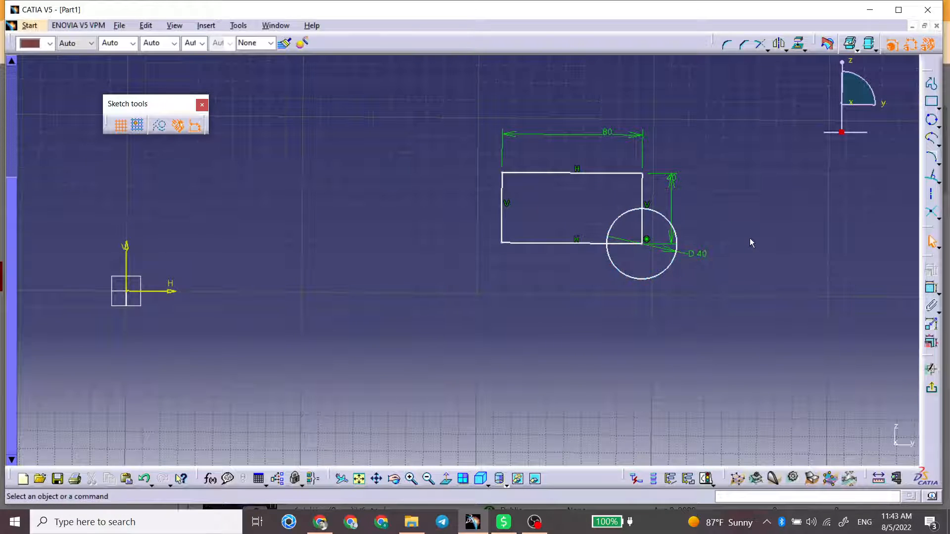
pyautogui.hotkey('ctrl', 'z')
pyautogui.hotkey('ctrl', 'z')
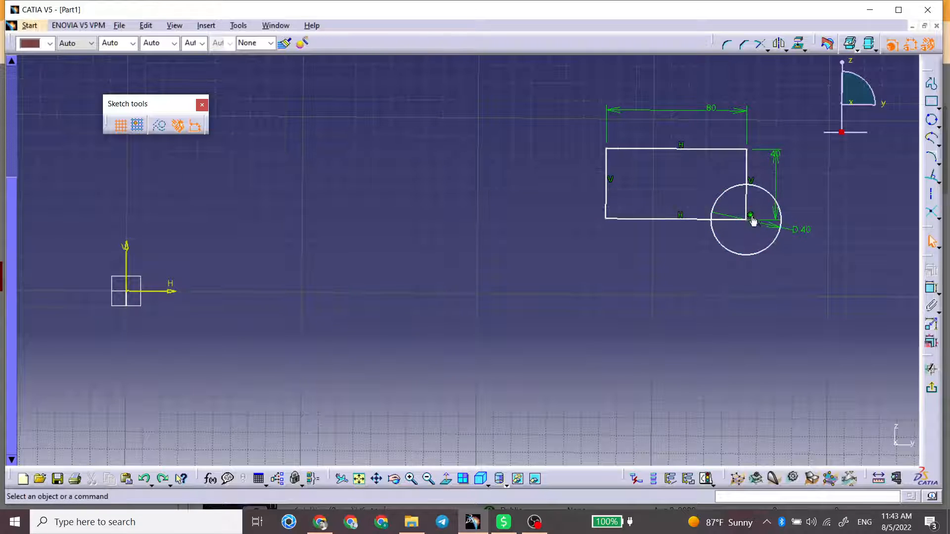
# Step: Delete the Concentricity constraint at the rectangle's corner and move the circle out to the right
pyautogui.click(752, 215)
pyautogui.press('Delete')
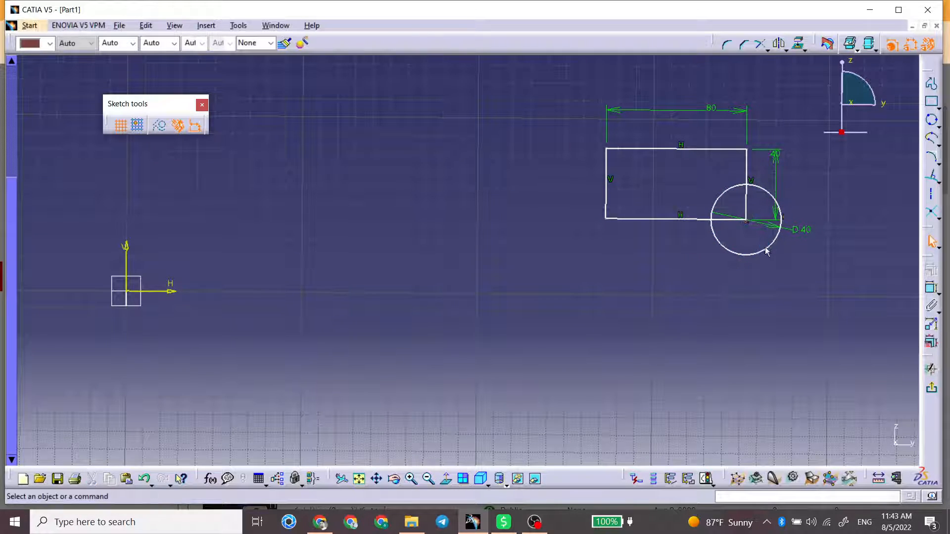
pyautogui.moveTo(763, 250)
pyautogui.mouseDown()
pyautogui.moveTo(841, 266)
pyautogui.moveTo(843, 250)
pyautogui.mouseUp()
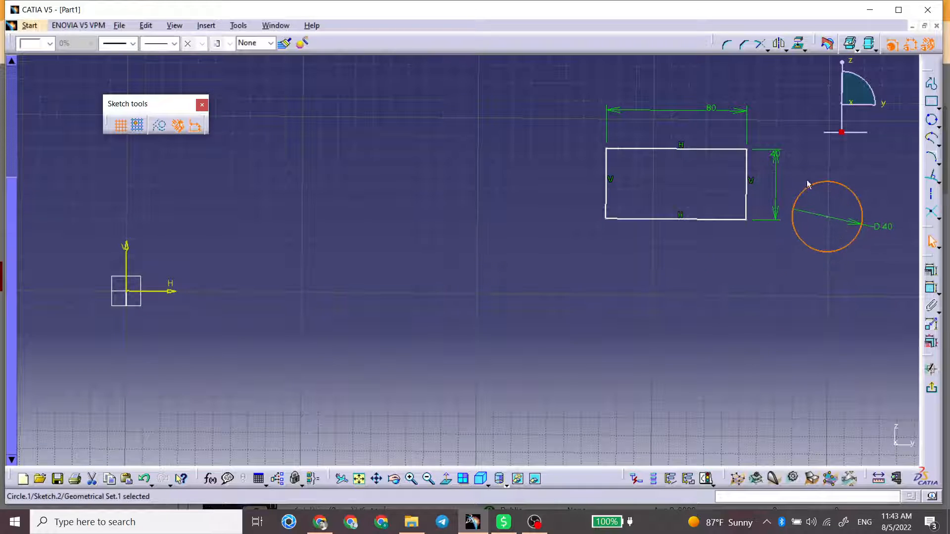
pyautogui.click(805, 182)
pyautogui.moveTo(777, 186); pyautogui.dragTo(562, 199, button='middle')
pyautogui.click(932, 120)
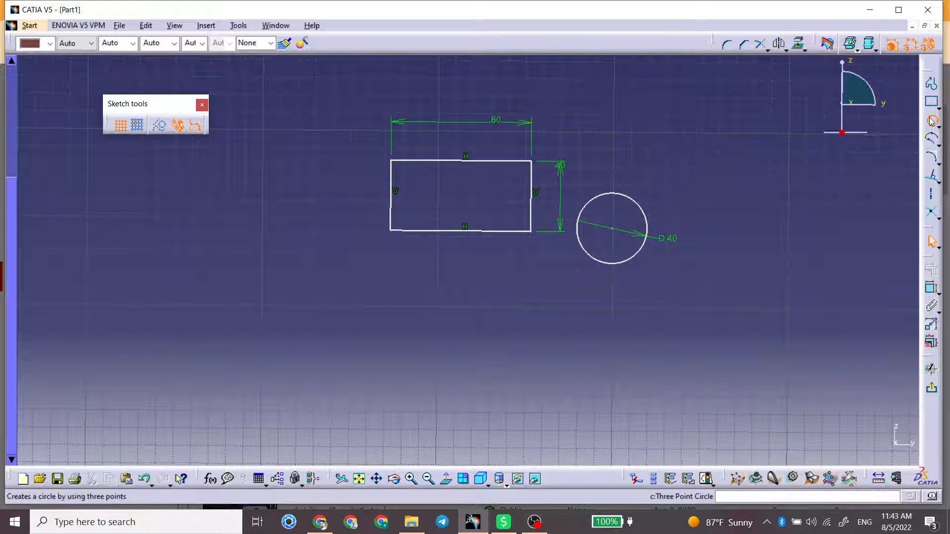
pyautogui.click(808, 263)
pyautogui.click(724, 151)
pyautogui.click(692, 315)
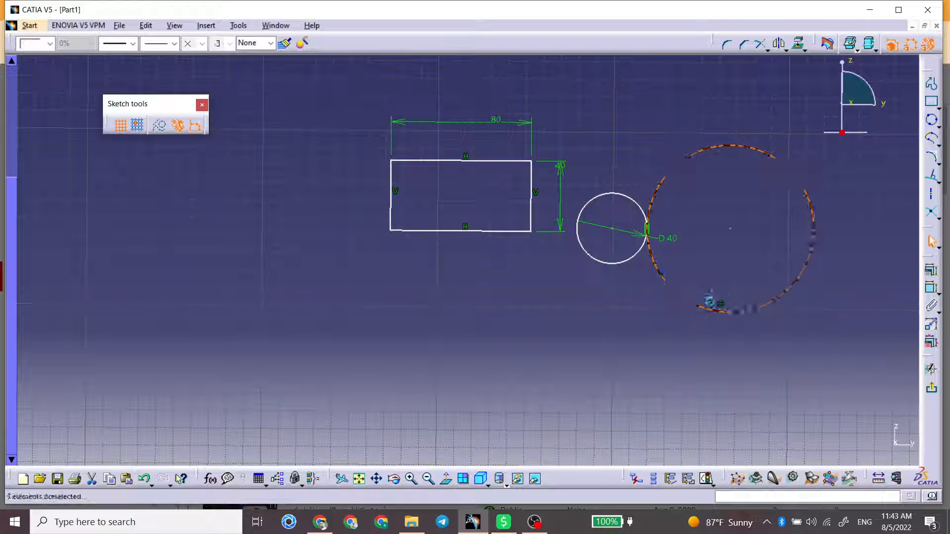
pyautogui.press('Delete')
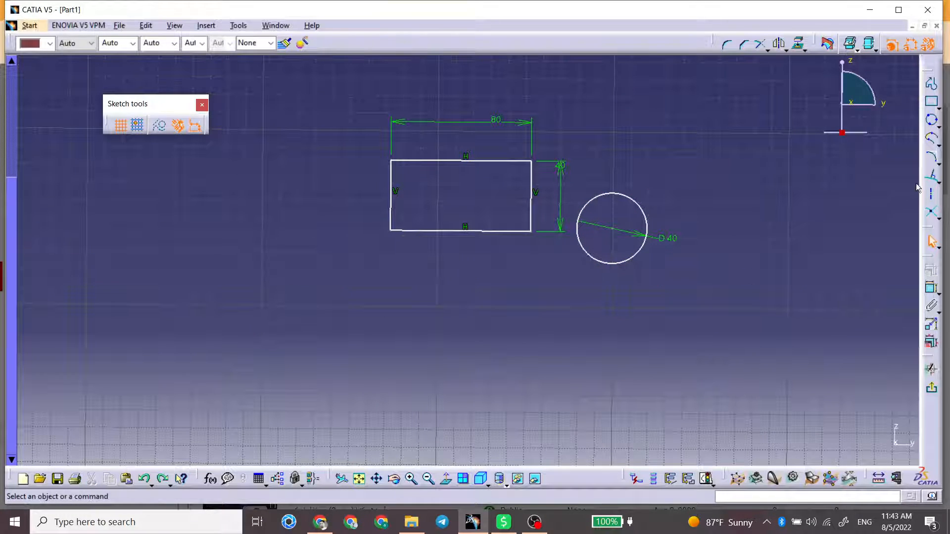
# Step: Draw a second circle through three points, above and to the right of the 40 mm circle and clear of it
pyautogui.click(932, 120)
pyautogui.click(778, 142)
pyautogui.click(717, 100)
pyautogui.click(711, 160)
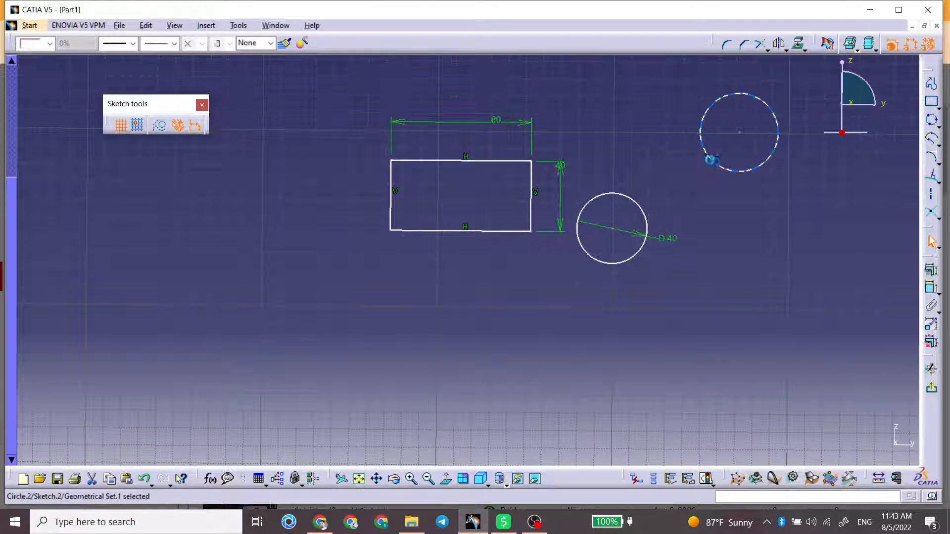
pyautogui.click(795, 188)
# Step: Add a Concentricity constraint between the second circle and the 40 mm circle
pyautogui.click(734, 172)
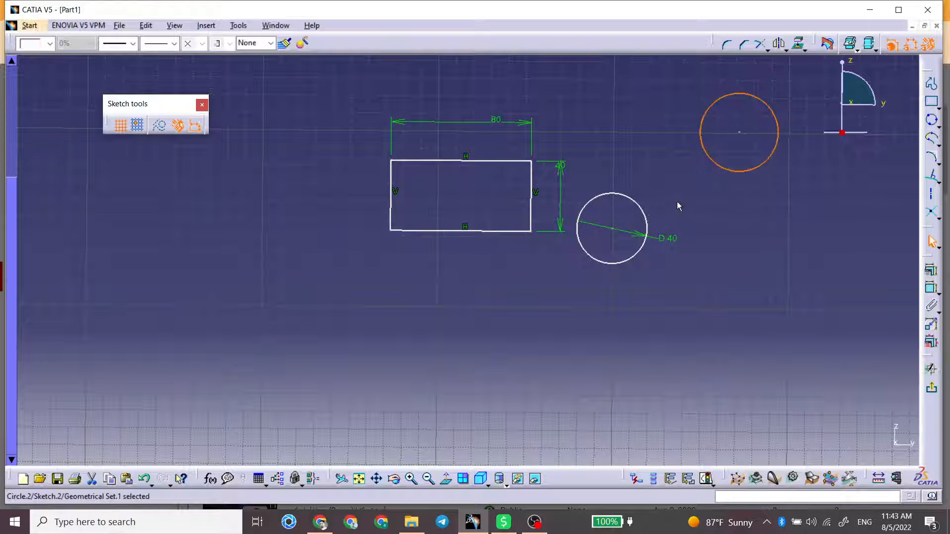
pyautogui.keyDown('ctrl'); pyautogui.click(648, 214); pyautogui.keyUp('ctrl')
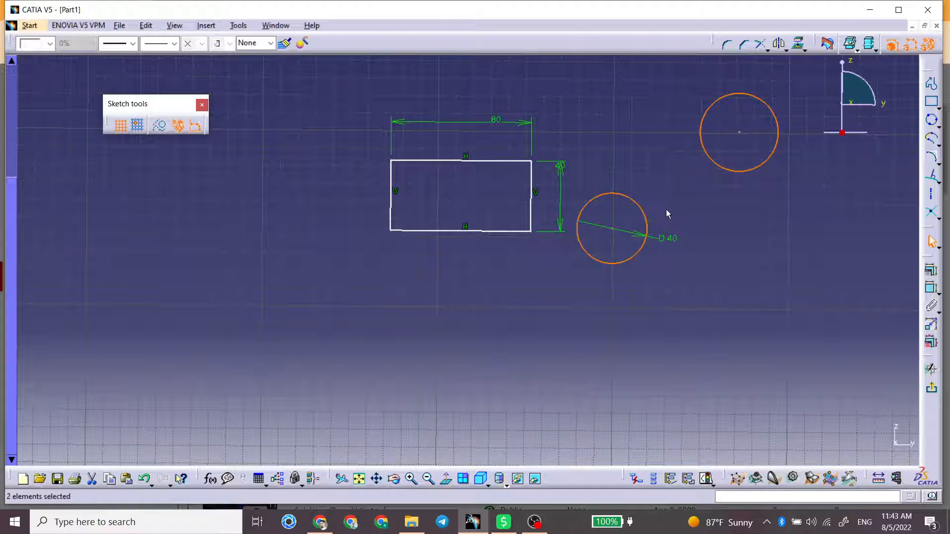
pyautogui.click(933, 276)
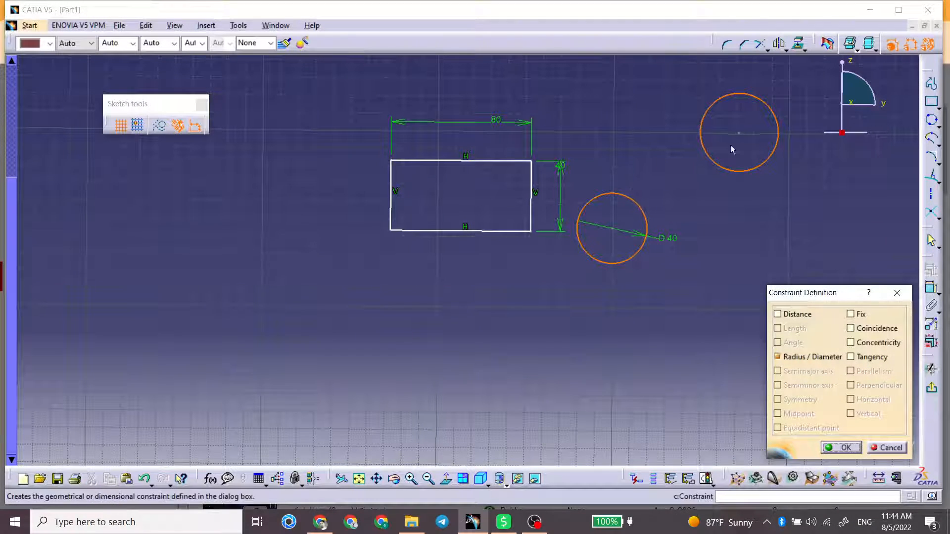
pyautogui.click(851, 343)
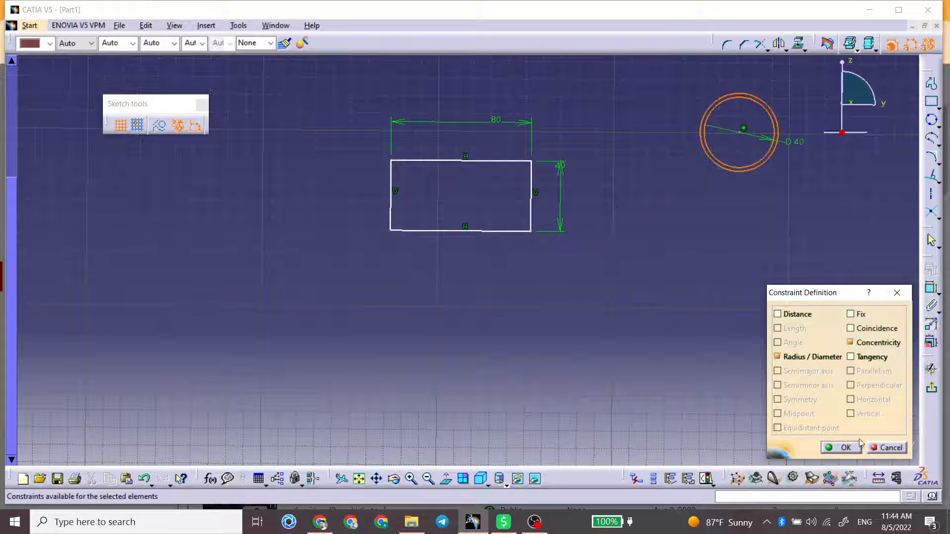
pyautogui.click(845, 448)
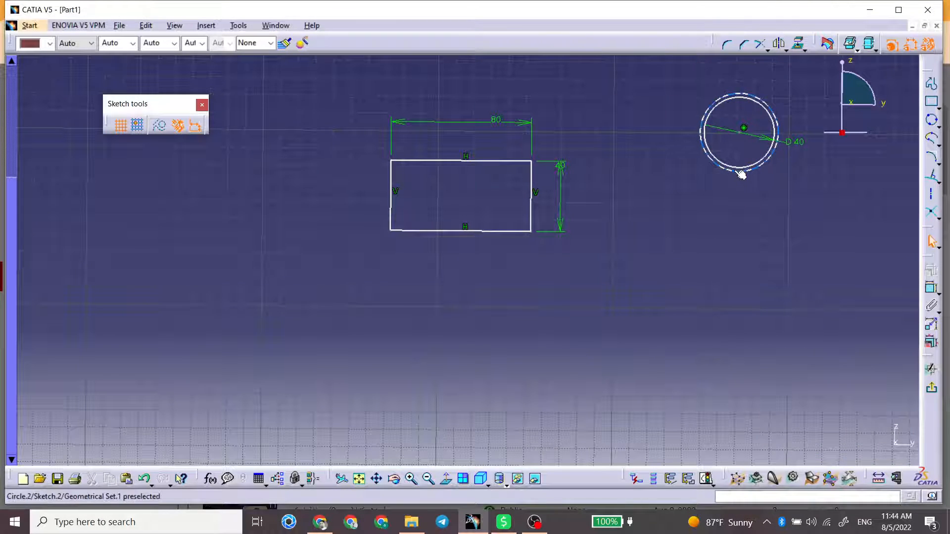
# Step: Enlarge the outer circle around the concentric 40 mm circle and delete that outer circle
pyautogui.moveTo(742, 174); pyautogui.dragTo(712, 225)
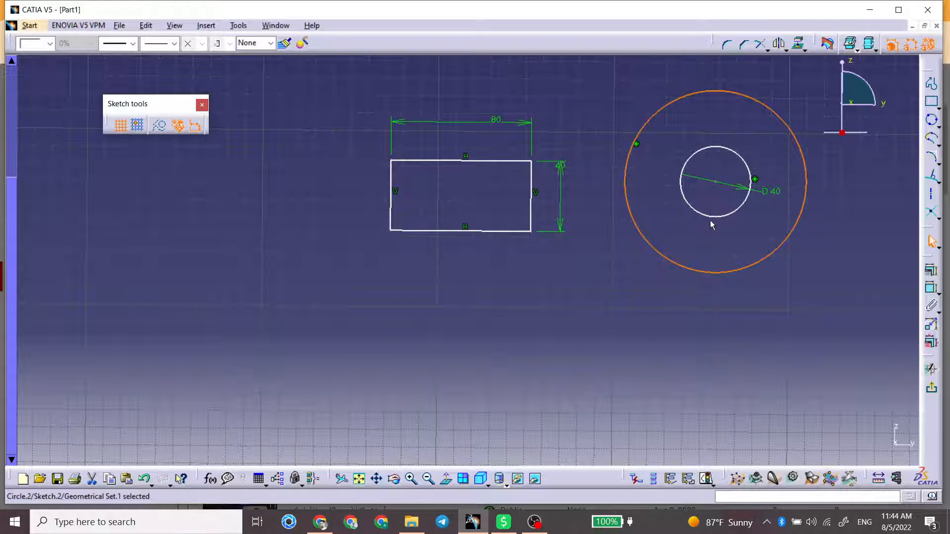
pyautogui.press('Delete')
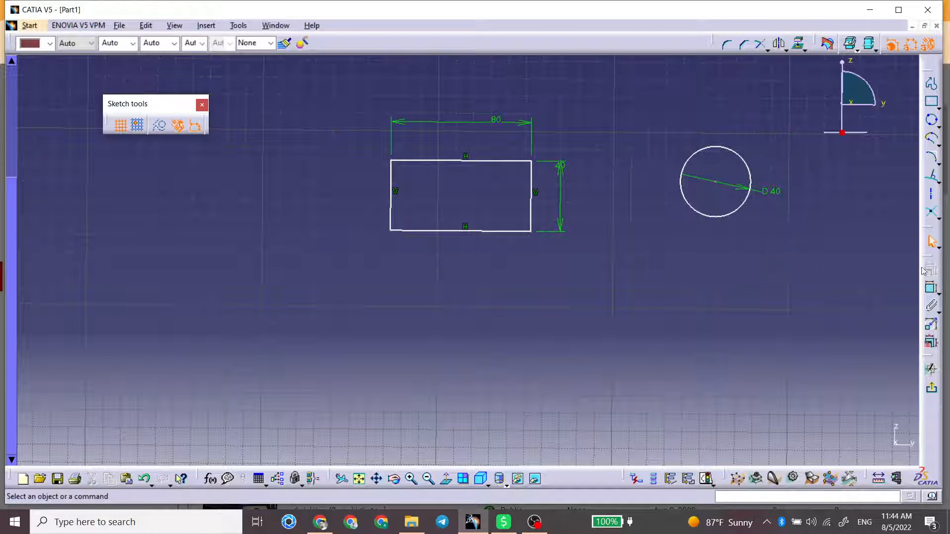
pyautogui.click(744, 213)
pyautogui.click(931, 270)
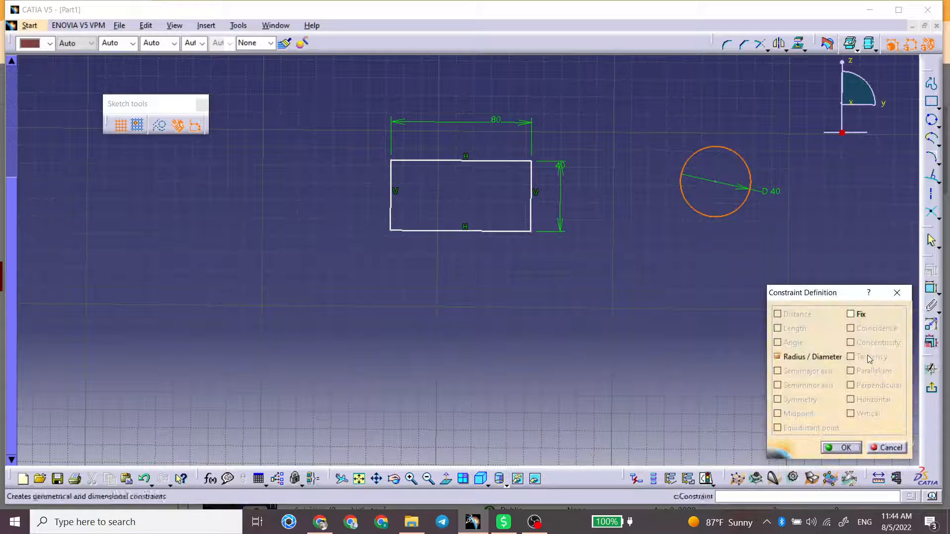
pyautogui.click(881, 448)
# Step: Delete the vertical constraints on both rectangle sides and move the upper-right corner slightly left so the sides slant
pyautogui.click(537, 193)
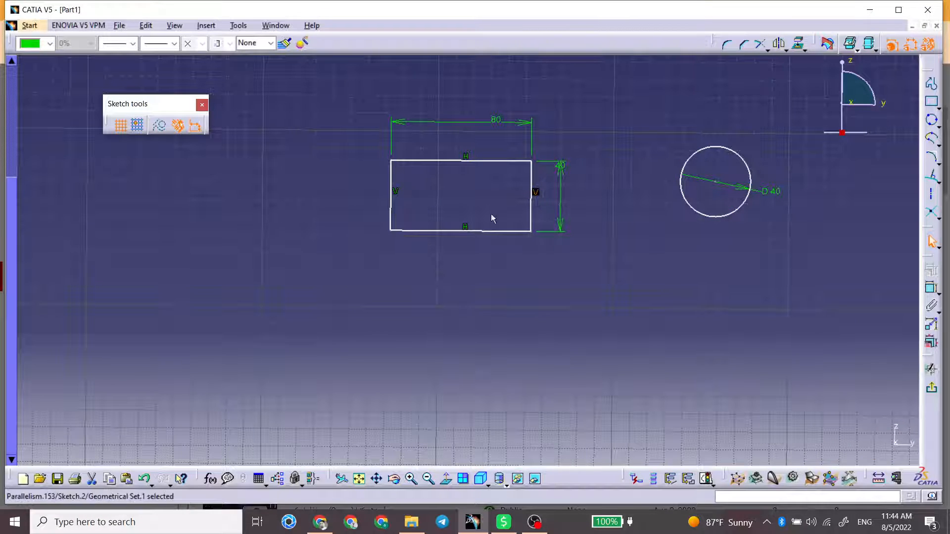
pyautogui.press('Delete')
pyautogui.click(397, 192)
pyautogui.press('Delete')
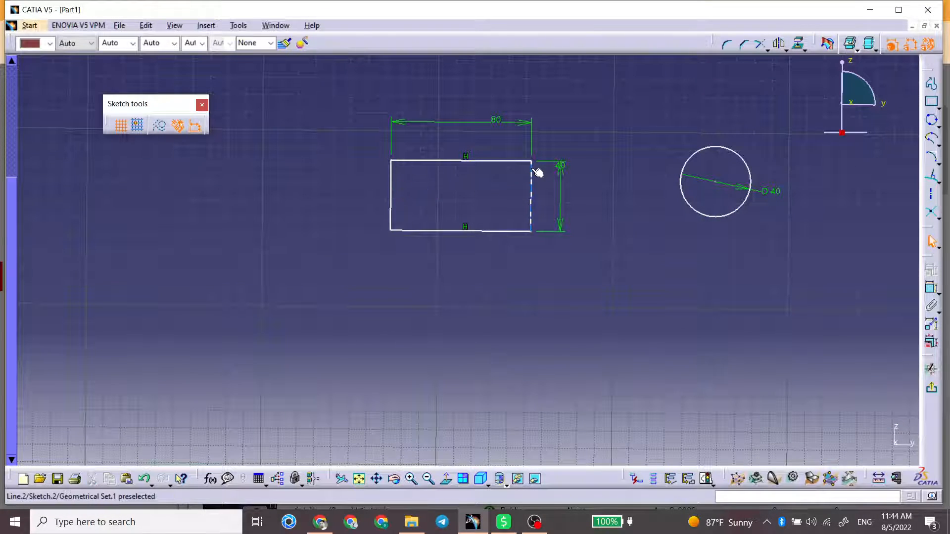
pyautogui.moveTo(534, 163)
pyautogui.mouseDown()
pyautogui.moveTo(465, 163)
pyautogui.moveTo(537, 165)
pyautogui.moveTo(515, 164)
pyautogui.mouseUp()
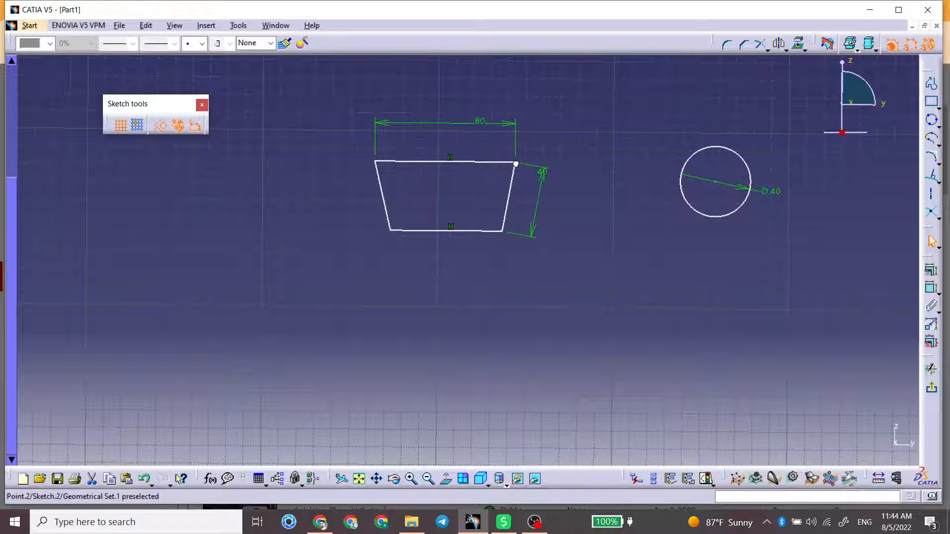
# Step: Add a Parallelism constraint between the slanted left and right sides of the quadrilateral
pyautogui.click(509, 195)
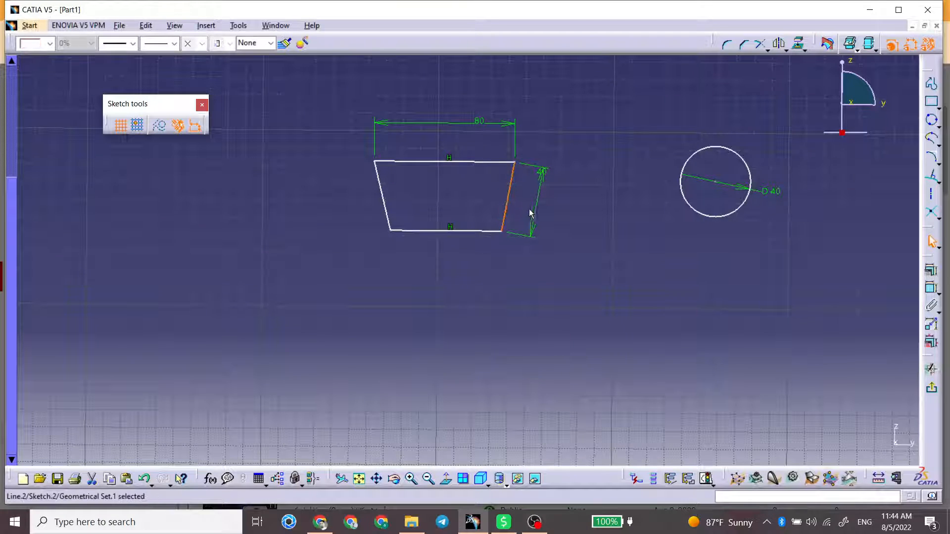
pyautogui.keyDown('ctrl'); pyautogui.click(386, 194); pyautogui.keyUp('ctrl')
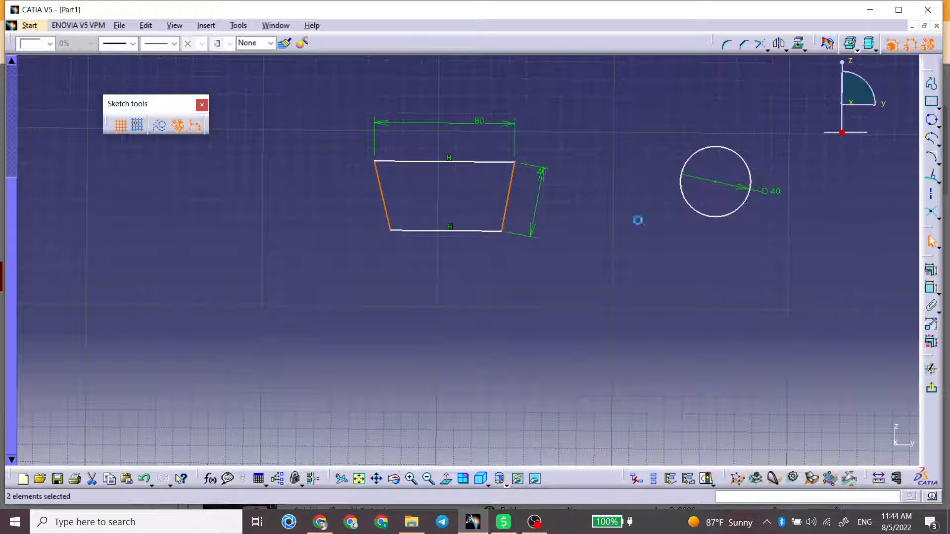
pyautogui.click(931, 270)
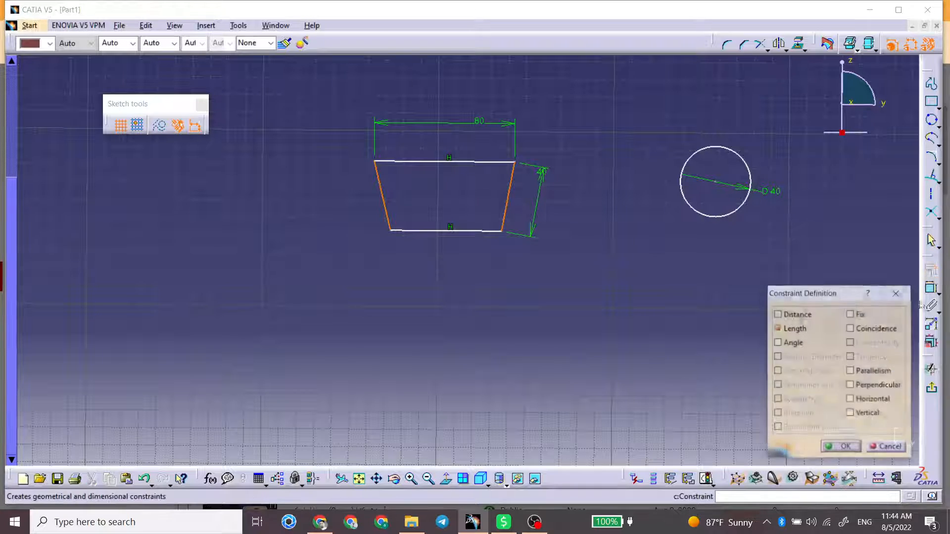
pyautogui.click(877, 375)
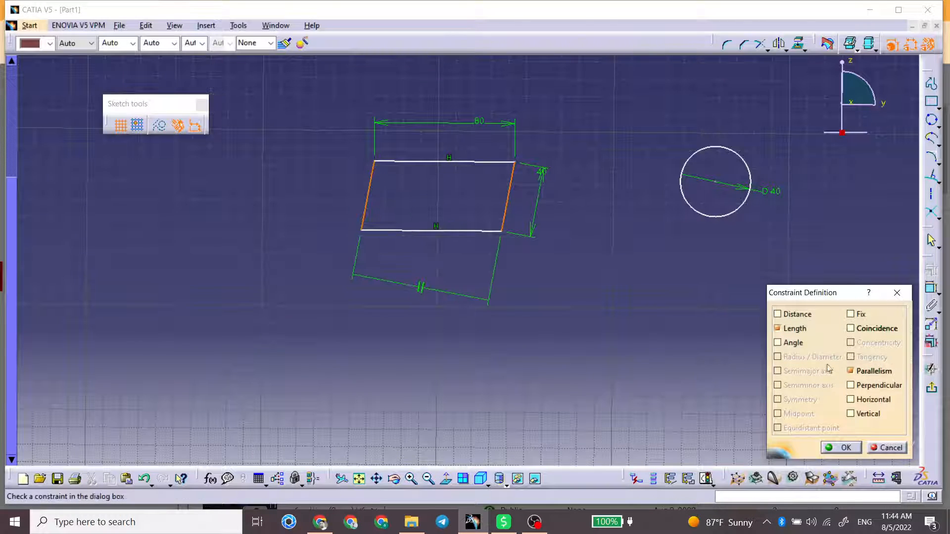
pyautogui.click(844, 448)
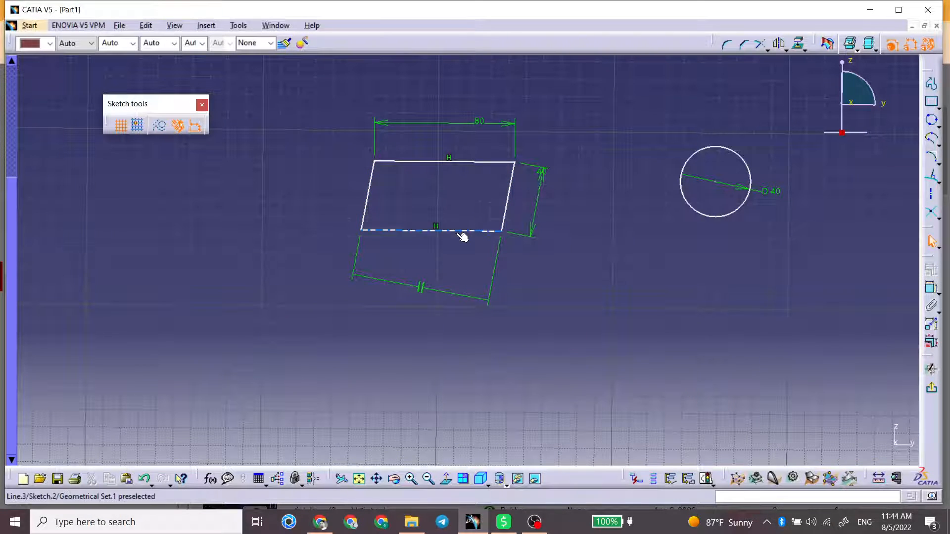
# Step: Move the parallelogram upward and add a Perpendicular constraint between its left side and top edge
pyautogui.moveTo(463, 238)
pyautogui.mouseDown()
pyautogui.moveTo(377, 225)
pyautogui.moveTo(458, 227)
pyautogui.moveTo(530, 212)
pyautogui.moveTo(403, 208)
pyautogui.moveTo(483, 203)
pyautogui.moveTo(427, 204)
pyautogui.moveTo(478, 201)
pyautogui.moveTo(445, 198)
pyautogui.mouseUp()
pyautogui.click(391, 161)
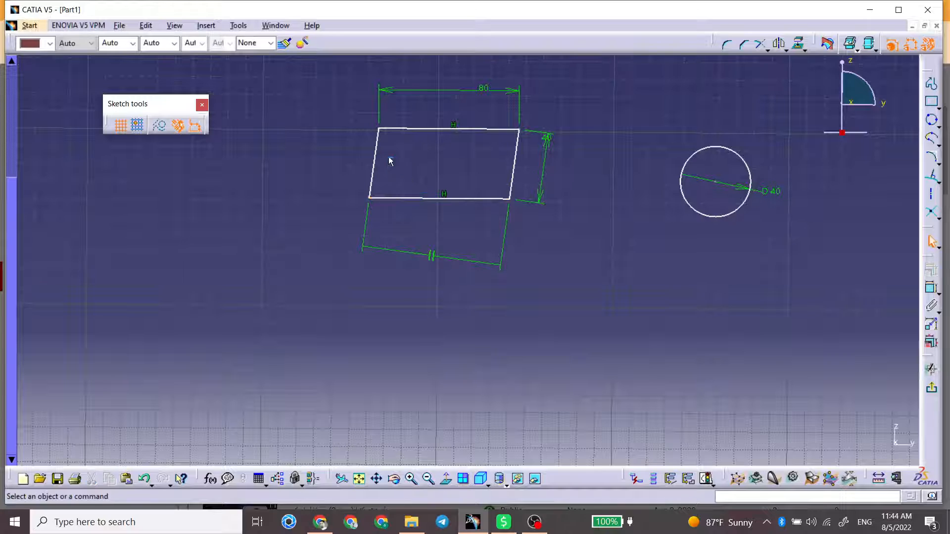
pyautogui.click(377, 142)
pyautogui.keyDown('ctrl'); pyautogui.click(393, 130); pyautogui.keyUp('ctrl')
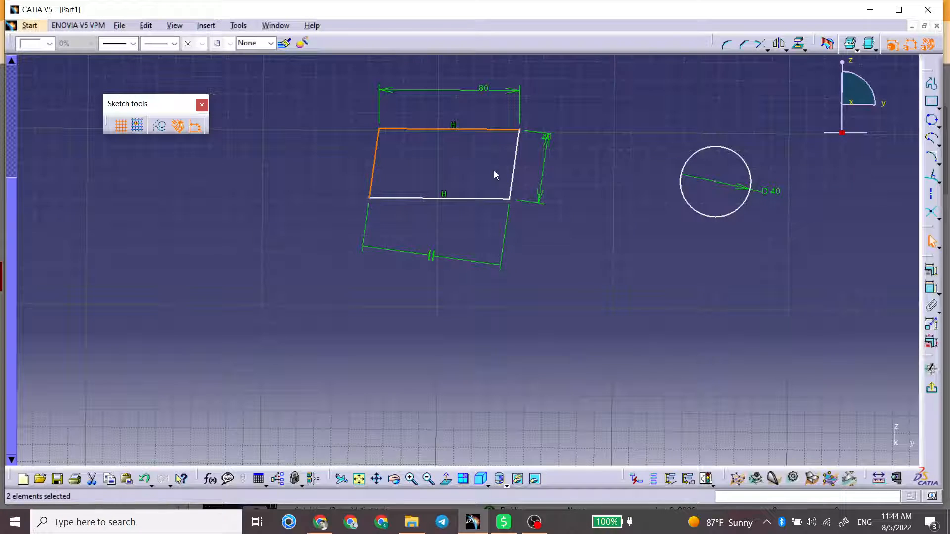
pyautogui.click(931, 270)
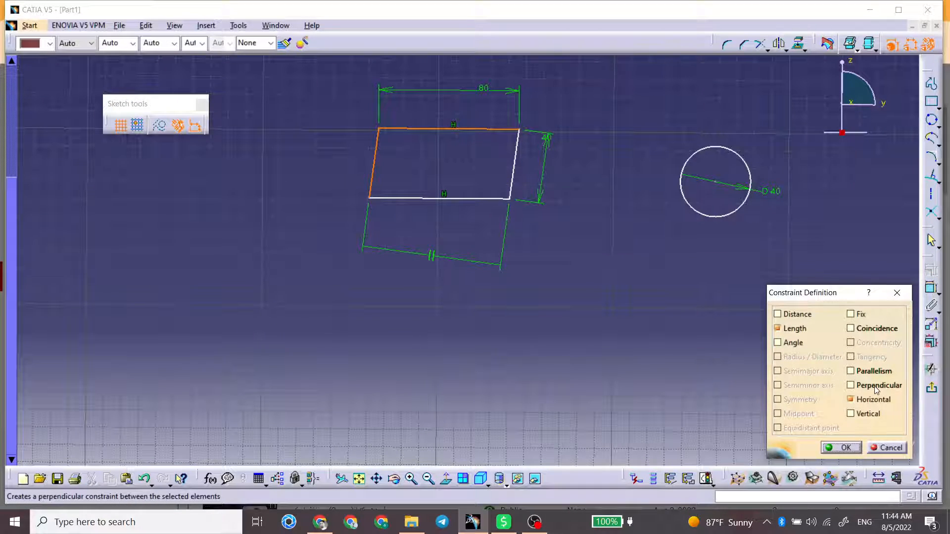
pyautogui.click(876, 390)
pyautogui.click(858, 451)
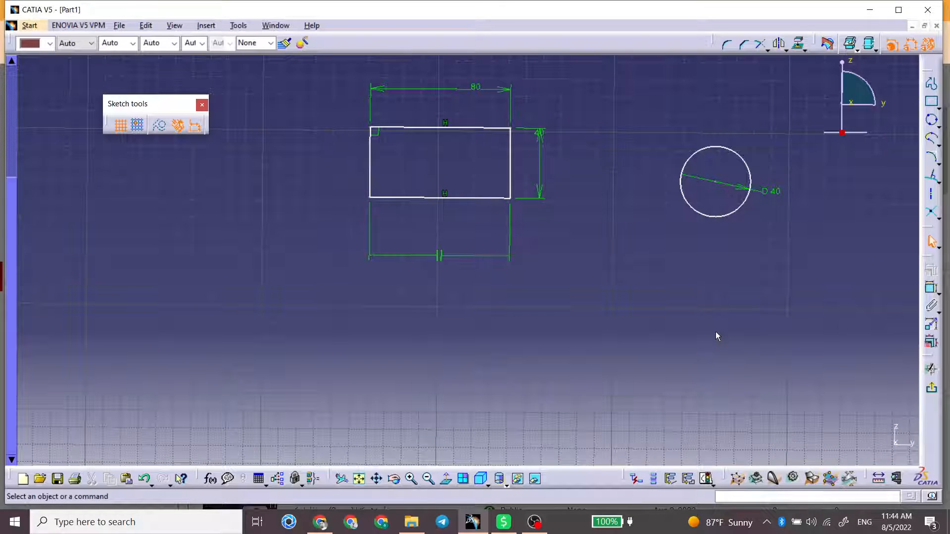
# Step: Add a Vertical constraint to the rectangle's right side
pyautogui.click(512, 184)
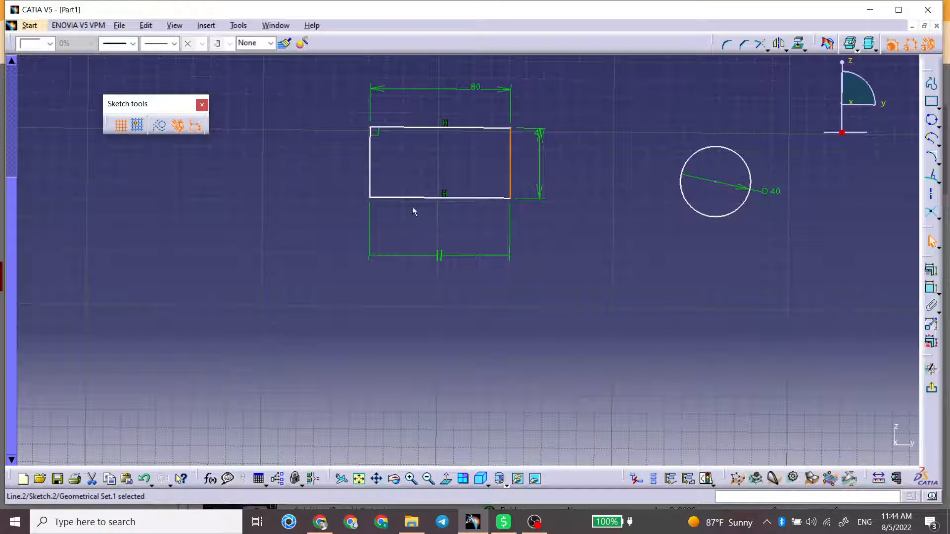
pyautogui.click(931, 270)
pyautogui.click(860, 414)
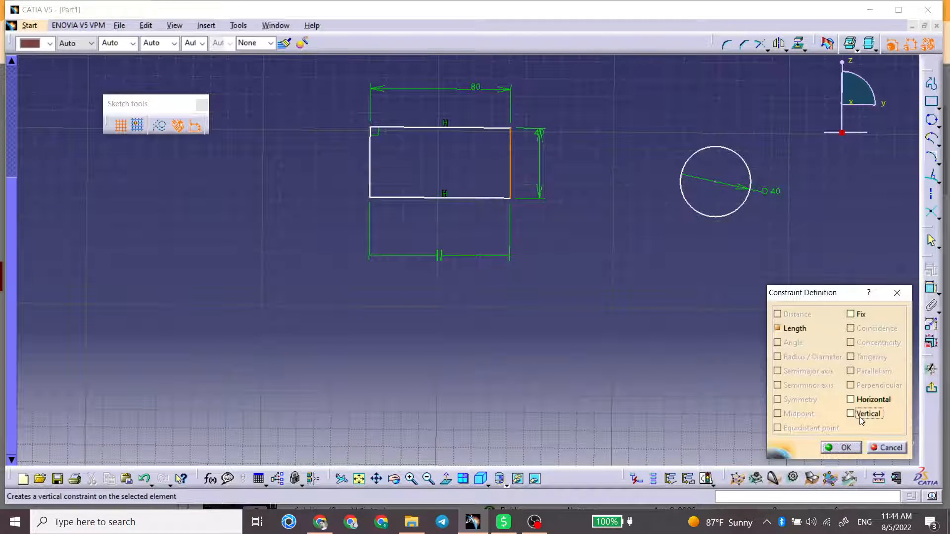
pyautogui.click(843, 448)
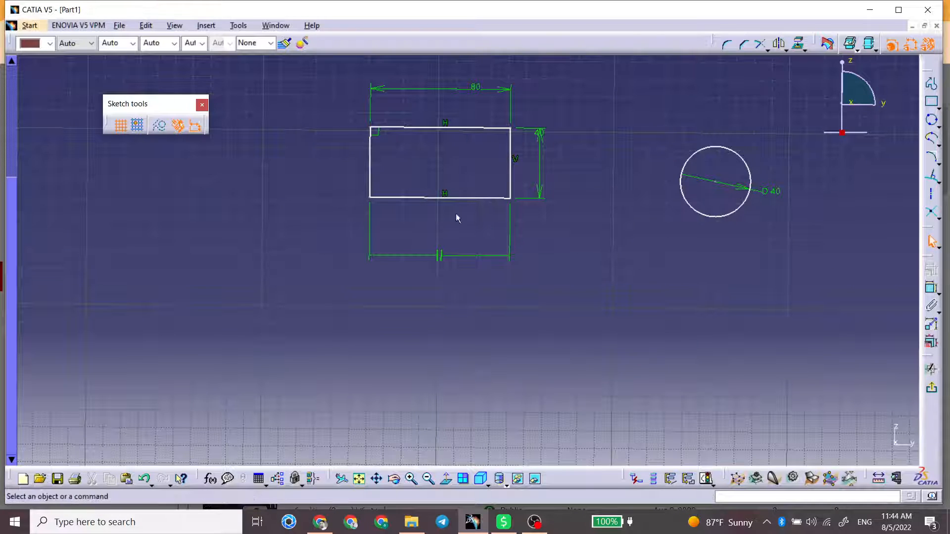
pyautogui.moveTo(455, 214)
pyautogui.mouseDown(button='middle')
pyautogui.moveTo(452, 247)
pyautogui.moveTo(467, 280)
pyautogui.moveTo(505, 230)
pyautogui.mouseUp(button='middle')
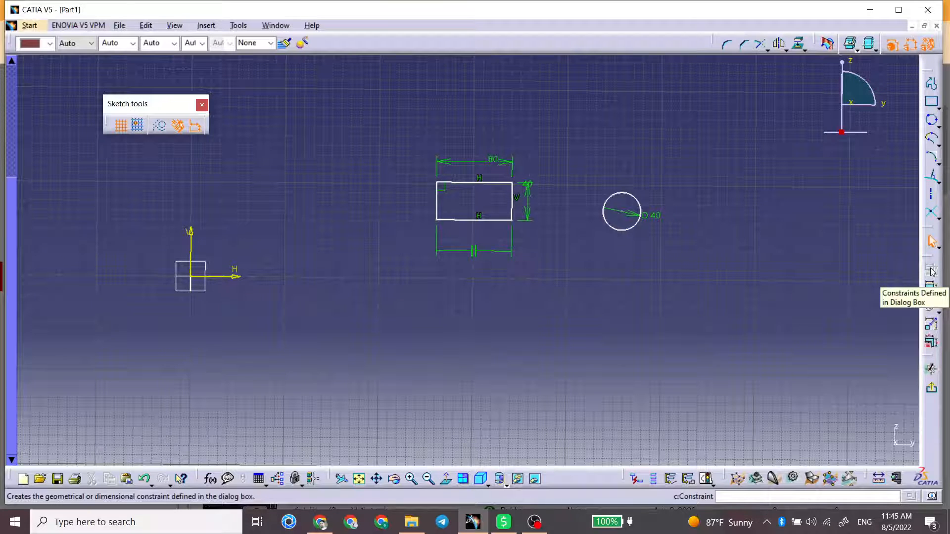
pyautogui.click(534, 522)
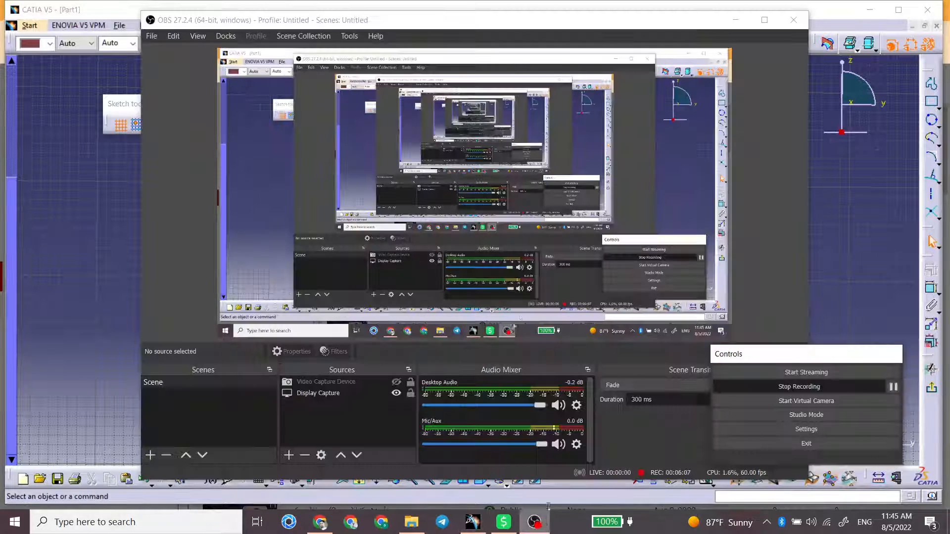